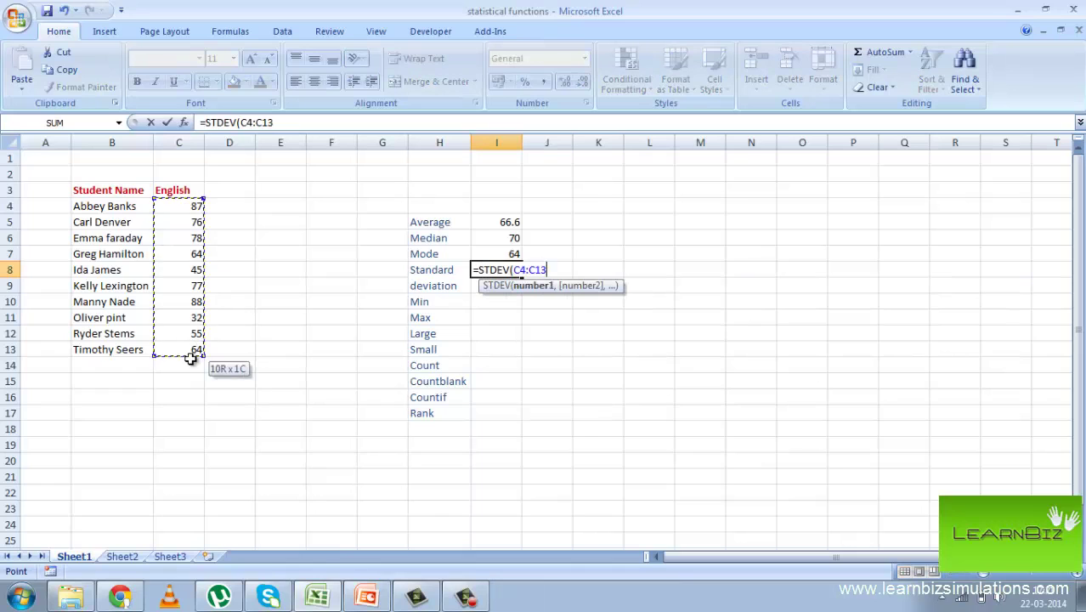
Step: Complete the STDEV formula over the English scores C4:C13 in cell I8
{"action": "type", "text": ")"}
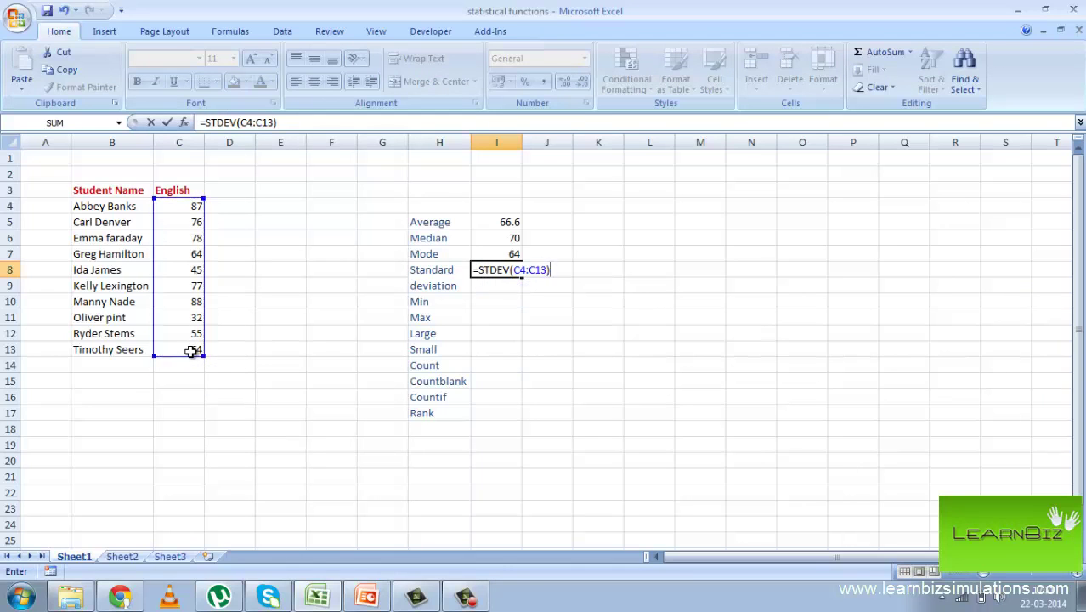
{"action": "key", "text": "Return"}
Step: Calculate the minimum of the English scores C4:C13 in cell I10 with the MIN function
{"action": "left_click", "coordinate": [492, 300]}
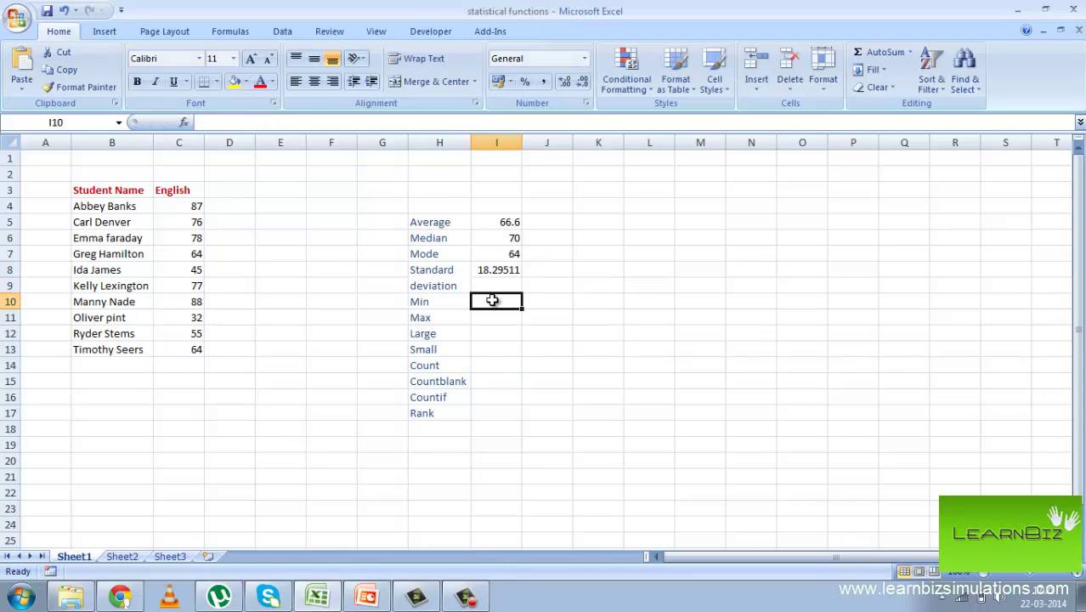
{"action": "type", "text": "=mo"}
{"action": "key", "text": "BackSpace"}
{"action": "type", "text": "in("}
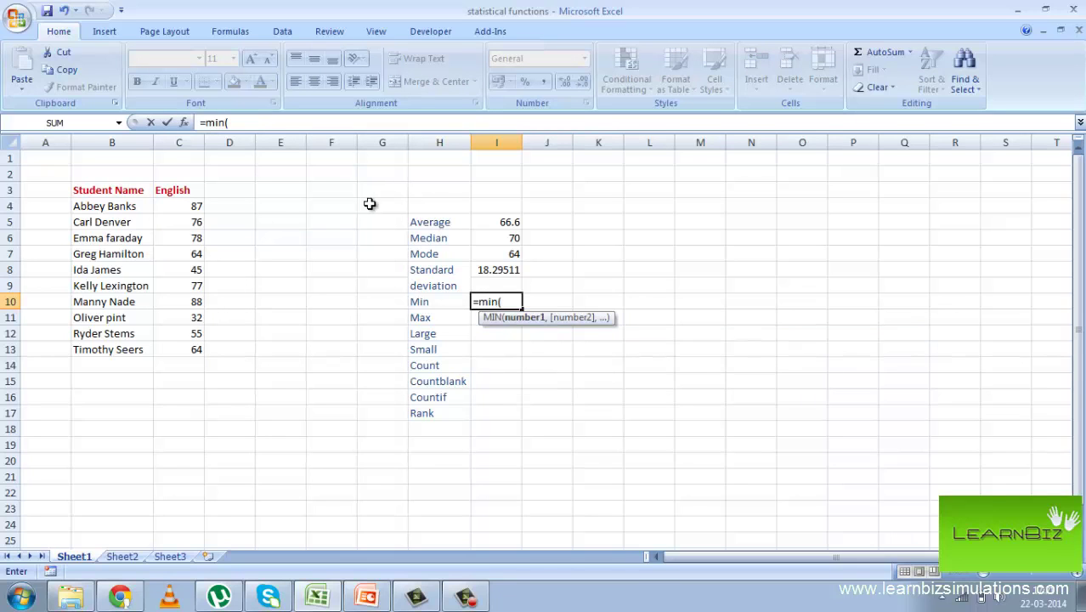
{"action": "left_click_drag", "start_coordinate": [168, 207], "coordinate": [170, 351]}
{"action": "type", "text": ")"}
{"action": "key", "text": "Return"}
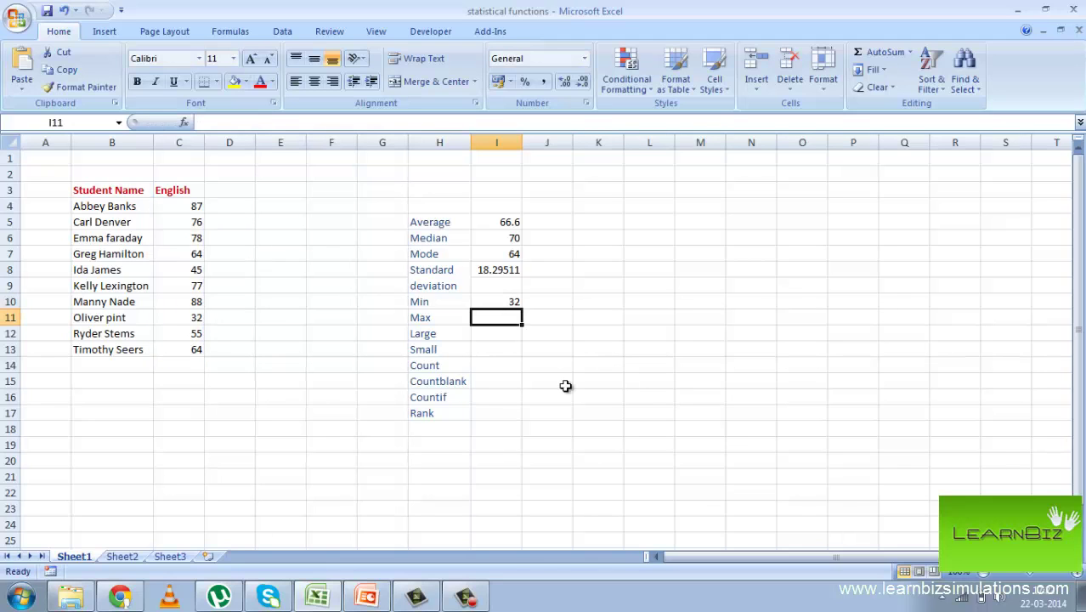
Step: Calculate the maximum of the English scores C4:C13 in cell I11 with the MAX function
{"action": "type", "text": "=ma"}
{"action": "type", "text": "x"}
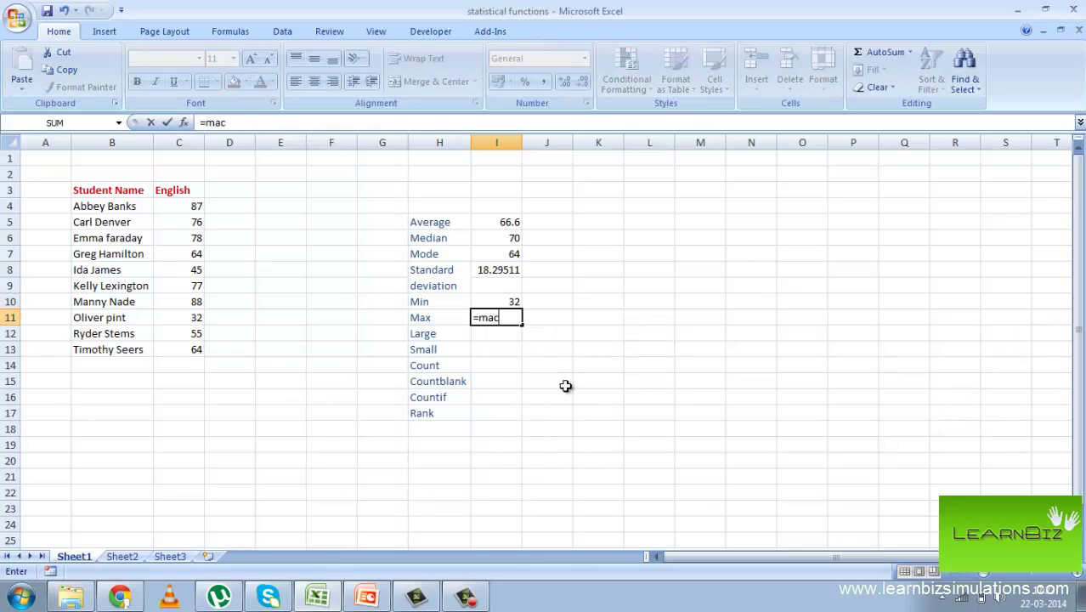
{"action": "type", "text": "("}
{"action": "left_click_drag", "start_coordinate": [177, 209], "coordinate": [175, 346]}
{"action": "type", "text": ")"}
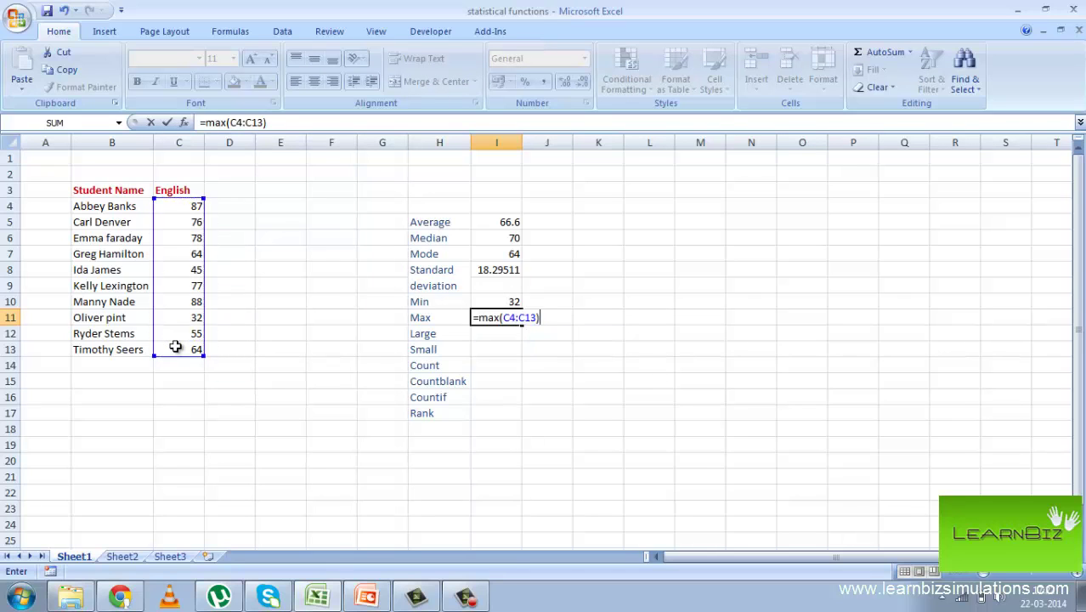
{"action": "key", "text": "Return"}
Step: Find the third-largest English score in cell I12 with LARGE over C4:C13 and k set to 3
{"action": "type", "text": "=l"}
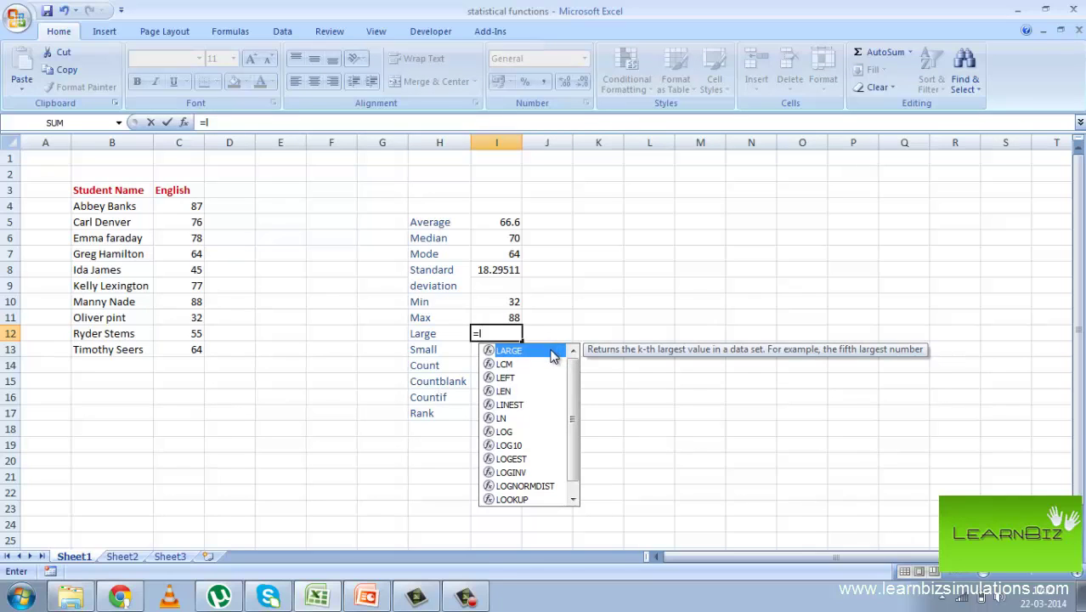
{"action": "double_click", "coordinate": [549, 349]}
{"action": "left_click_drag", "start_coordinate": [182, 209], "coordinate": [181, 350]}
{"action": "type", "text": ","}
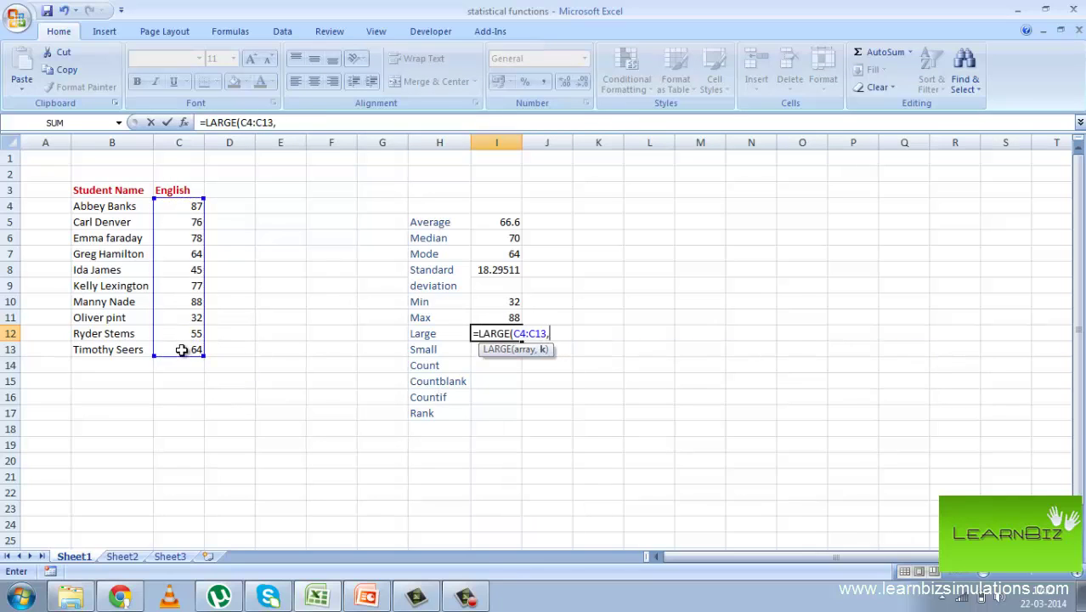
{"action": "type", "text": "3)"}
{"action": "key", "text": "Return"}
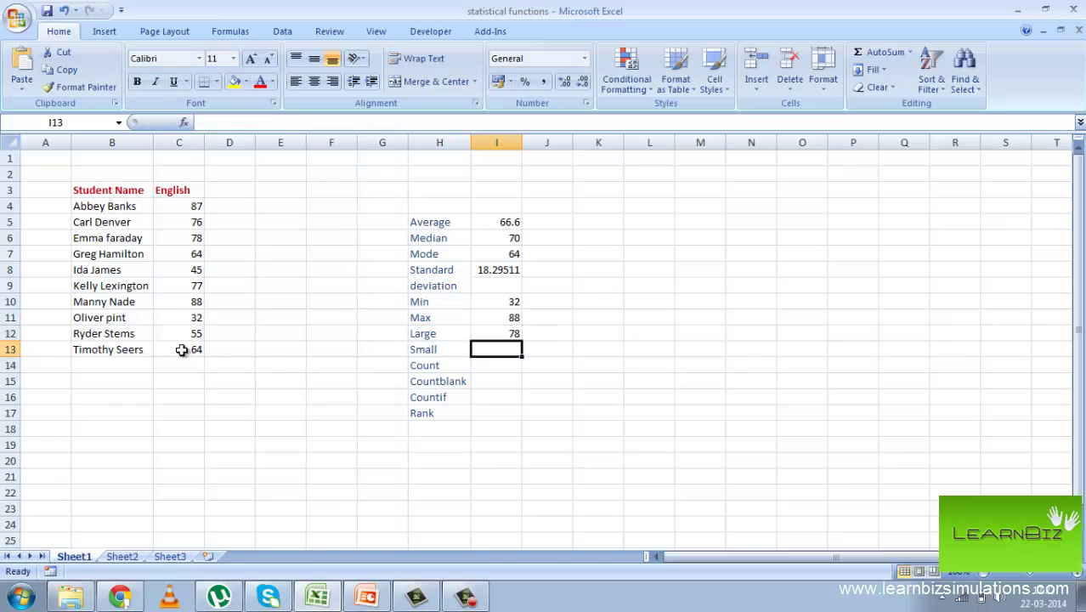
Step: Find the second-smallest English score in cell I13 with SMALL over C4:C13 and k set to 2
{"action": "type", "text": "="}
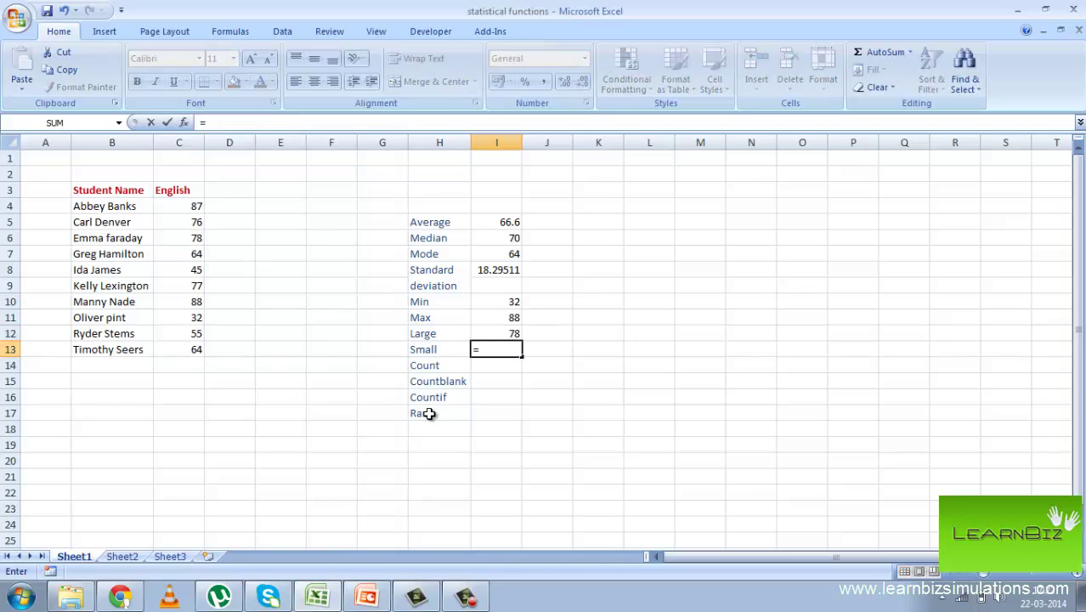
{"action": "type", "text": "small"}
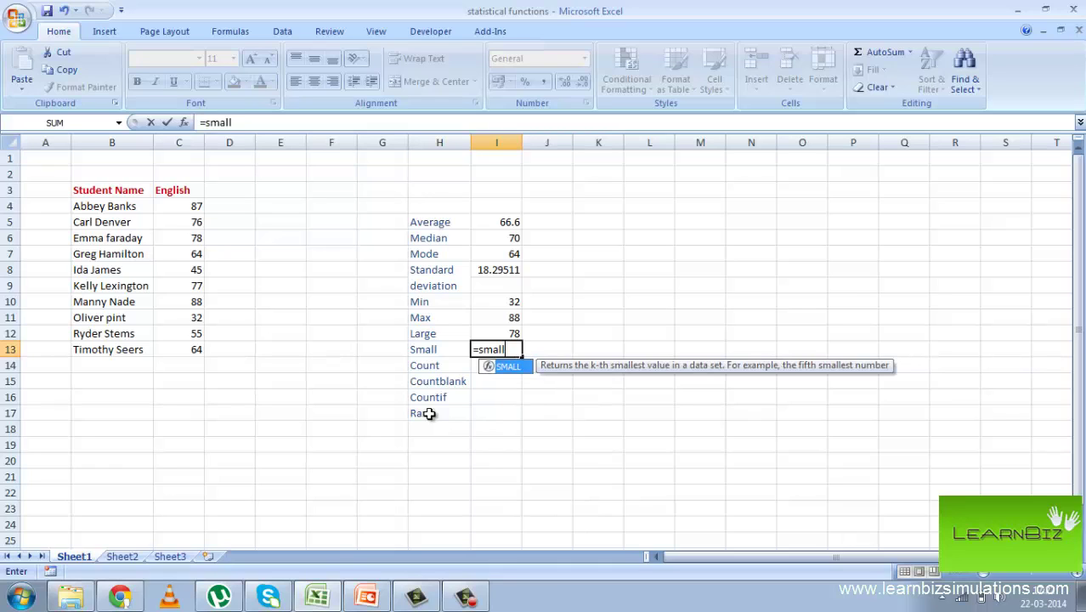
{"action": "type", "text": "("}
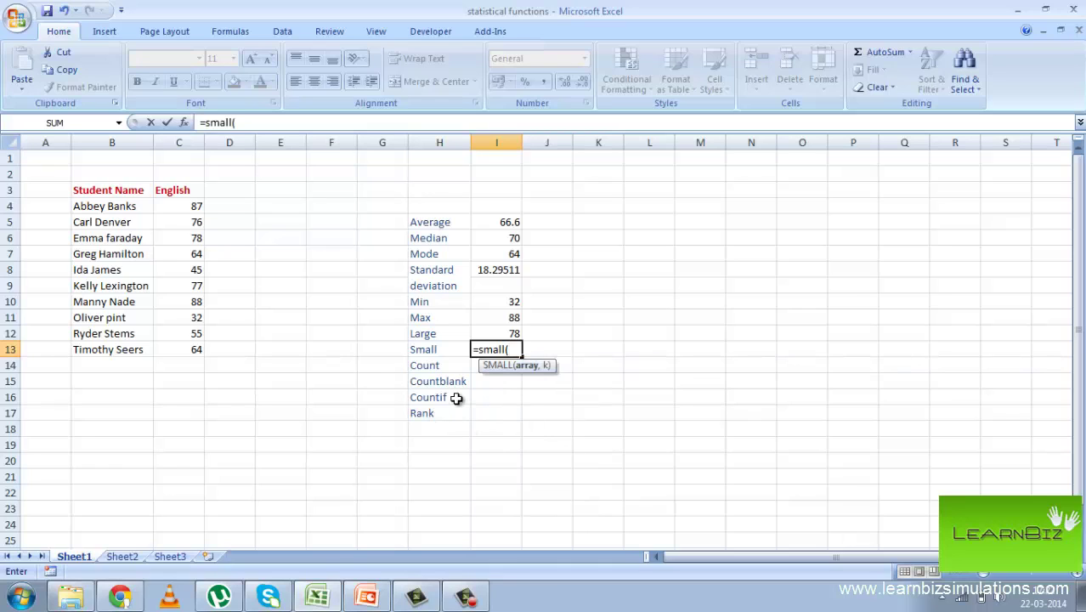
{"action": "left_click_drag", "start_coordinate": [188, 207], "coordinate": [190, 349]}
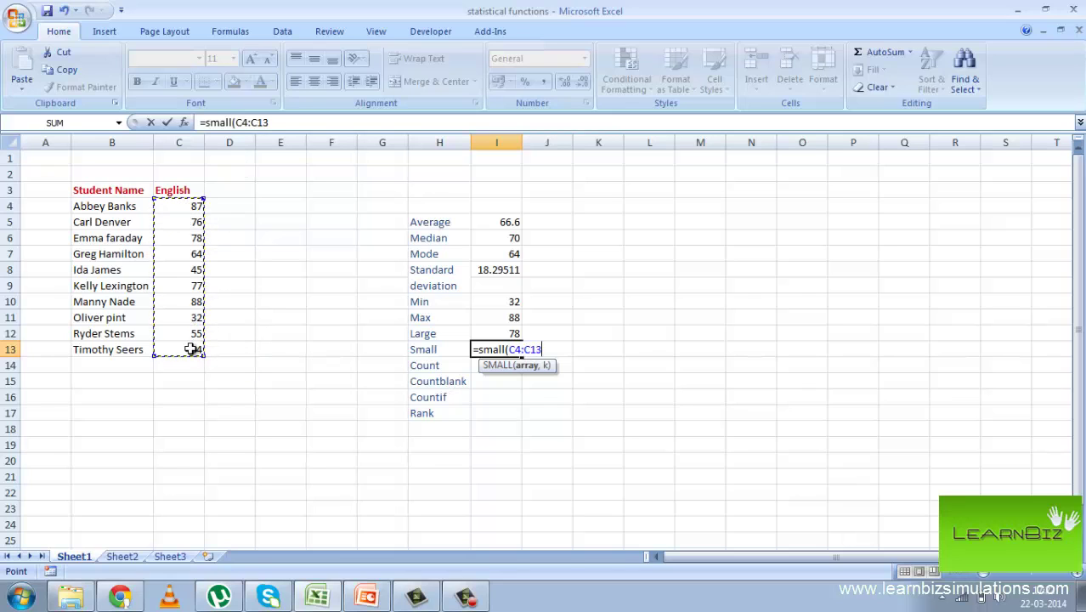
{"action": "type", "text": ",2)"}
{"action": "key", "text": "Return"}
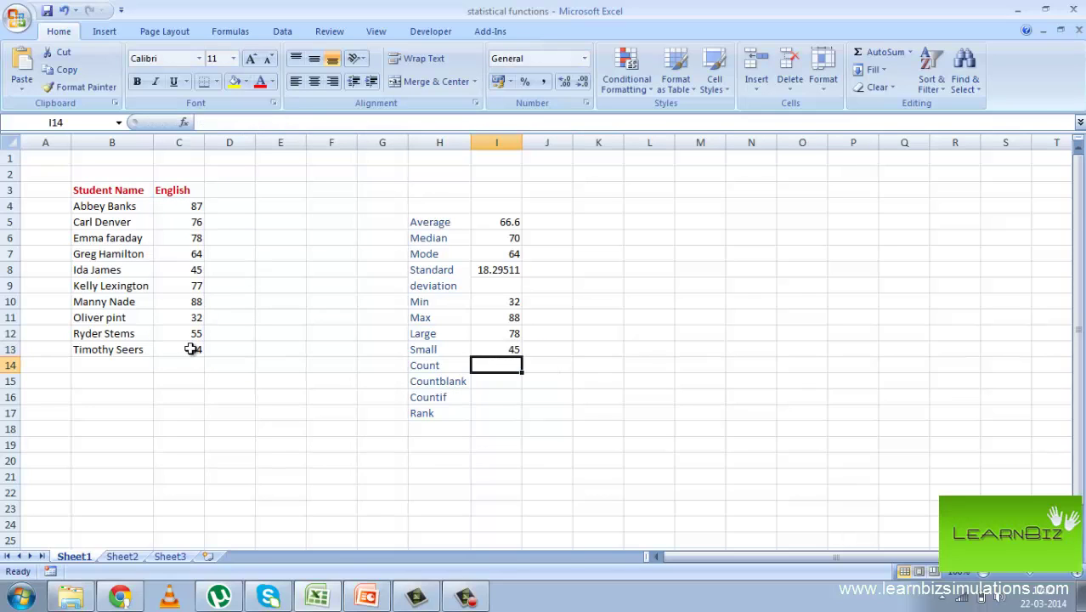
Step: Count the numeric English scores in C4:C13 with the COUNT function in cell I14
{"action": "type", "text": "=count"}
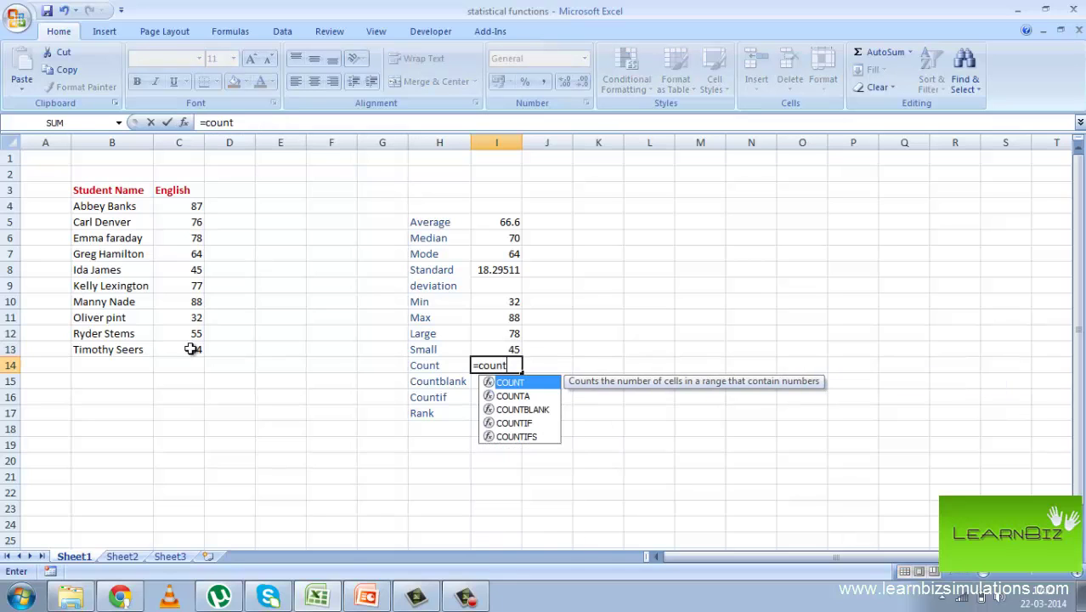
{"action": "type", "text": "("}
{"action": "left_click", "coordinate": [195, 213]}
{"action": "left_click_drag", "start_coordinate": [195, 212], "coordinate": [174, 347]}
{"action": "type", "text": ")"}
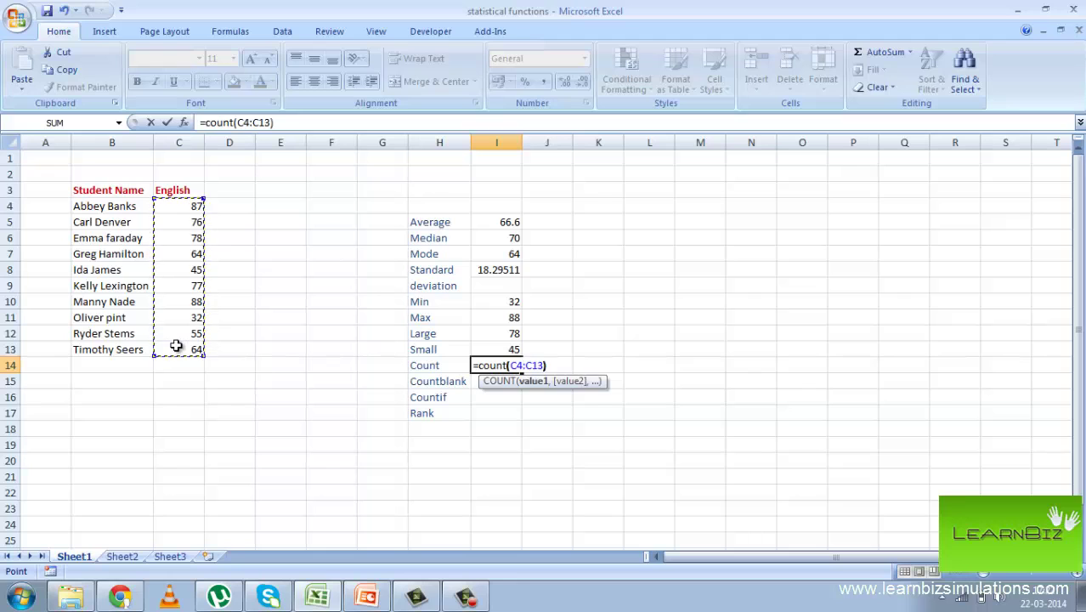
{"action": "key", "text": "Return"}
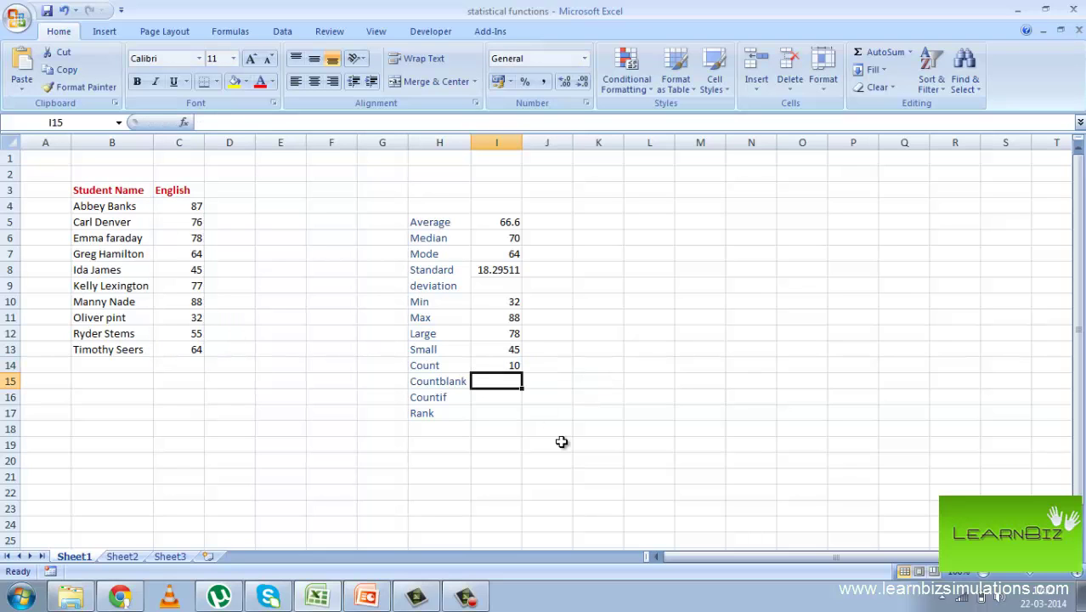
Step: Count the empty cells in C4:C16 with the COUNTBLANK function in cell I15
{"action": "type", "text": "=cou"}
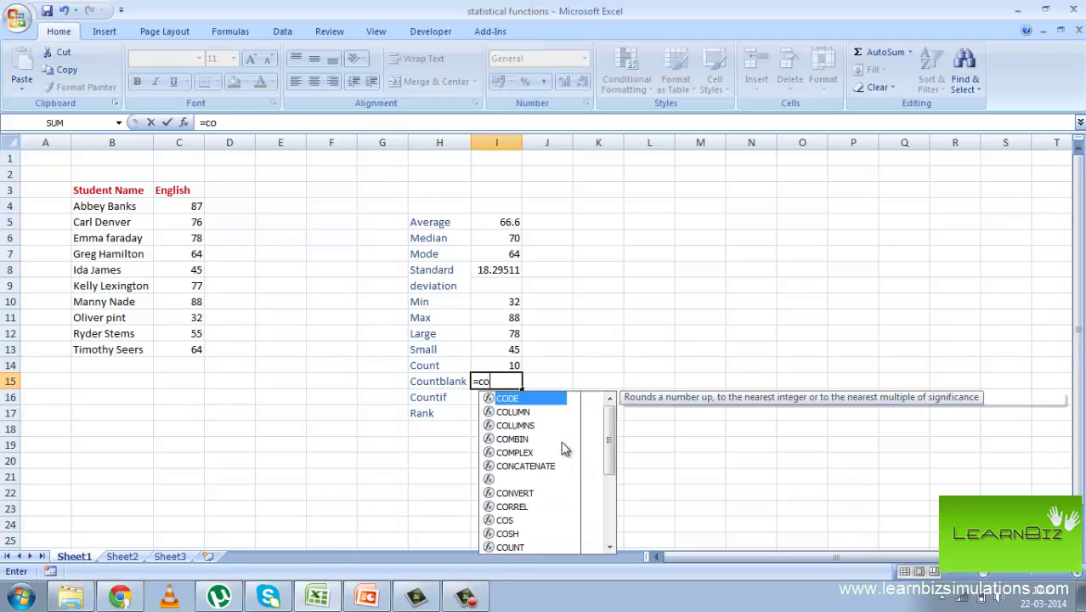
{"action": "double_click", "coordinate": [546, 425]}
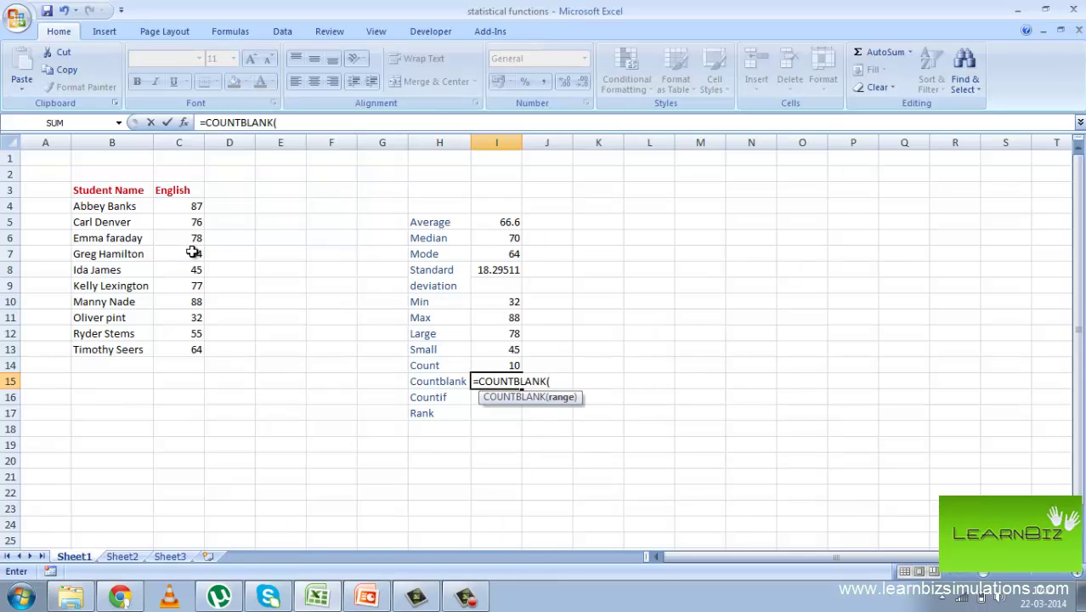
{"action": "left_click_drag", "start_coordinate": [185, 205], "coordinate": [194, 391]}
{"action": "type", "text": ")"}
{"action": "key", "text": "Return"}
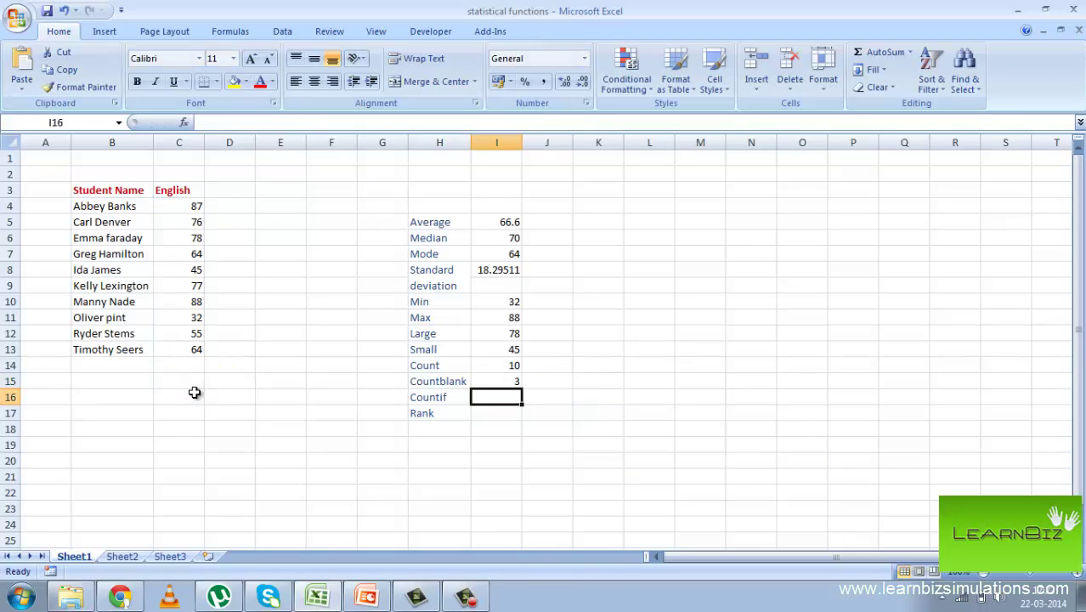
Step: Count the English scores in C4:C13 that meet the criterion ">50" with COUNTIF in cell I16
{"action": "type", "text": "=count"}
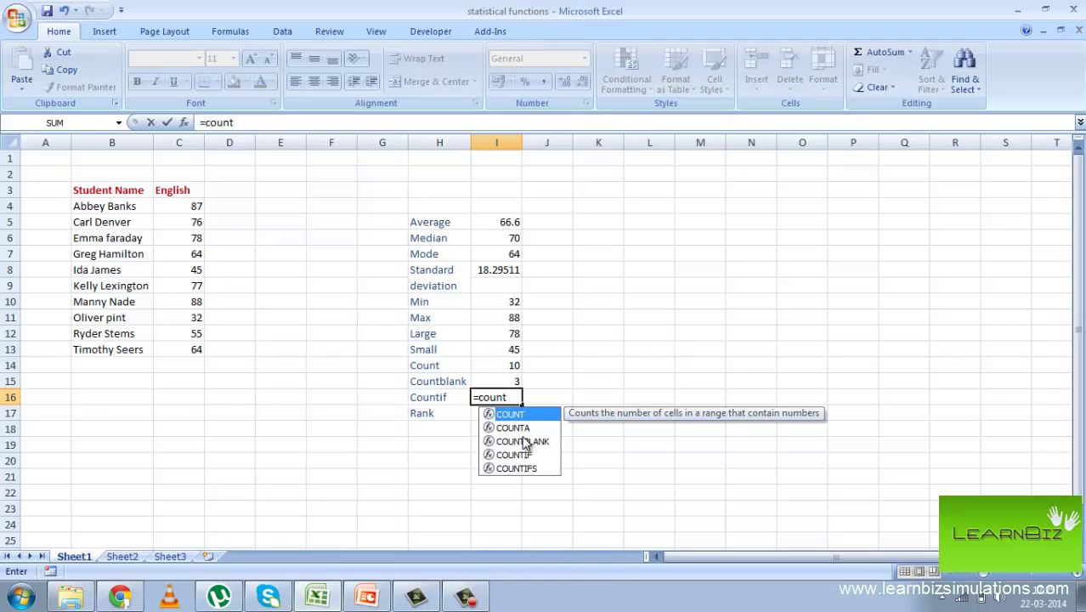
{"action": "type", "text": "if"}
{"action": "double_click", "coordinate": [525, 415]}
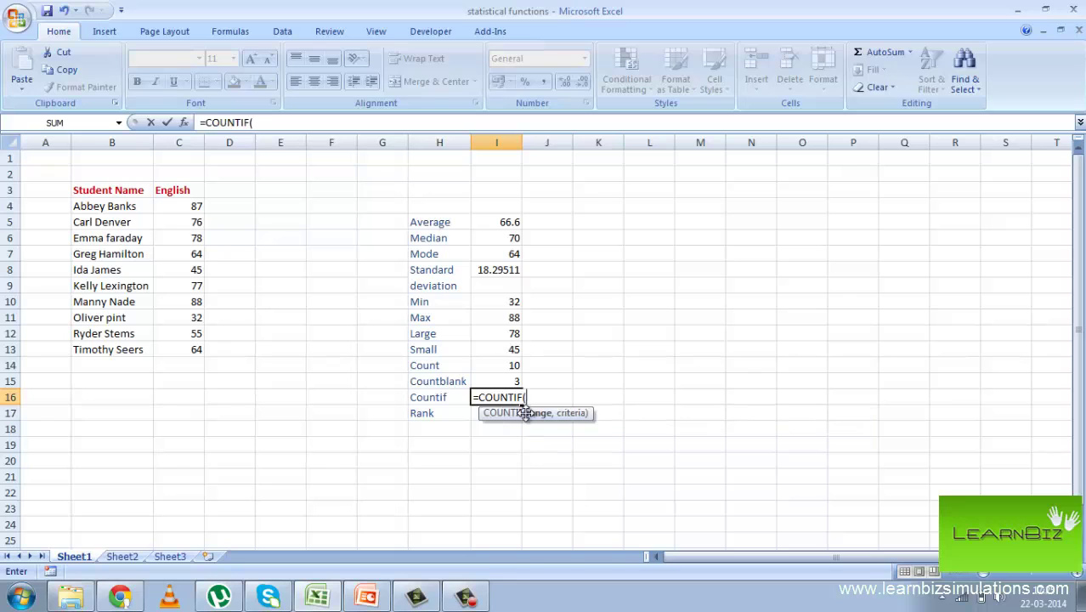
{"action": "left_click_drag", "start_coordinate": [186, 207], "coordinate": [186, 348]}
{"action": "type", "text": ", \">50"}
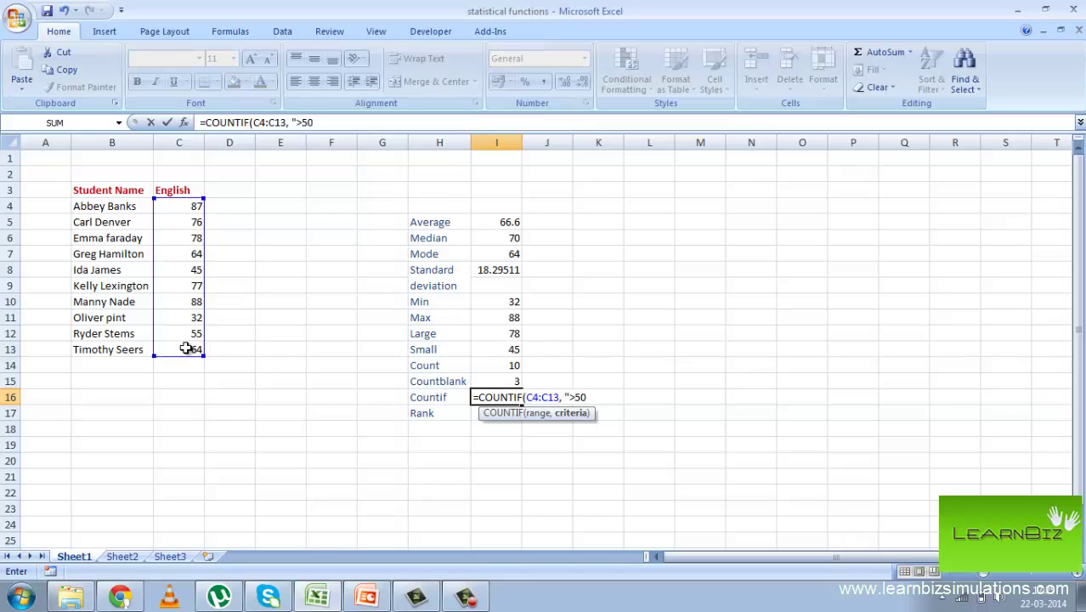
{"action": "type", "text": "\")"}
{"action": "key", "text": "Return"}
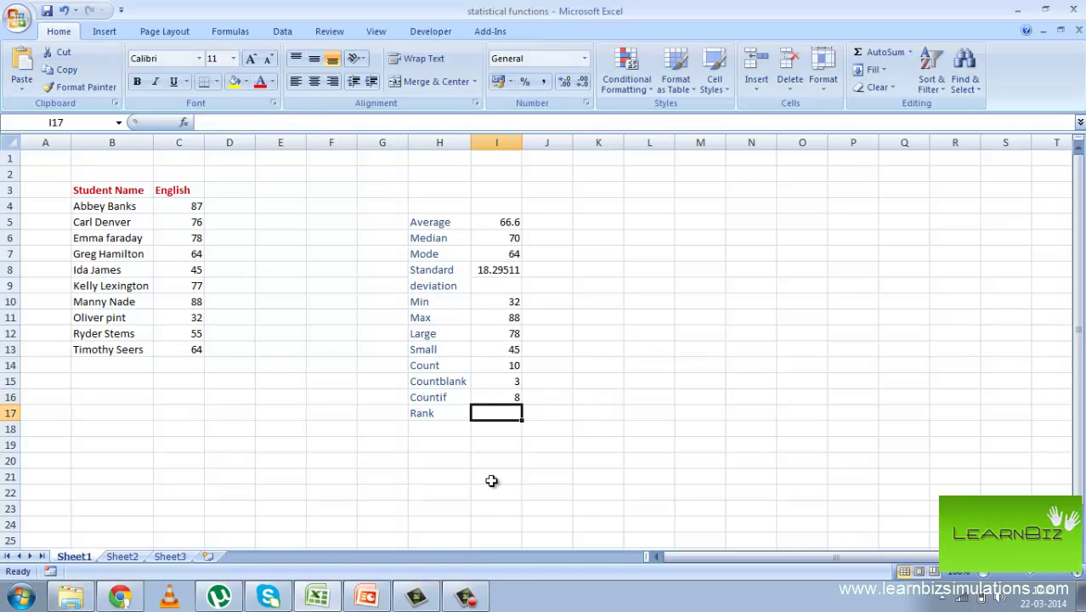
Step: Rank the score in C9 within C4:C13 in descending order (0) with the RANK function in cell I17
{"action": "type", "text": "="}
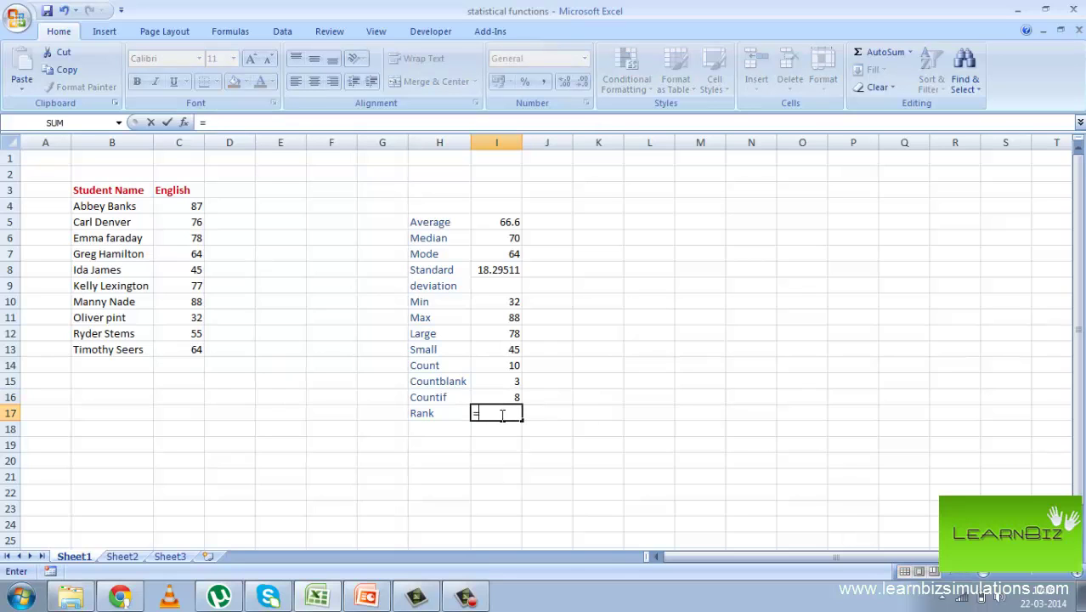
{"action": "type", "text": "rank("}
{"action": "left_click", "coordinate": [193, 285]}
{"action": "type", "text": ","}
{"action": "left_click_drag", "start_coordinate": [194, 206], "coordinate": [190, 345]}
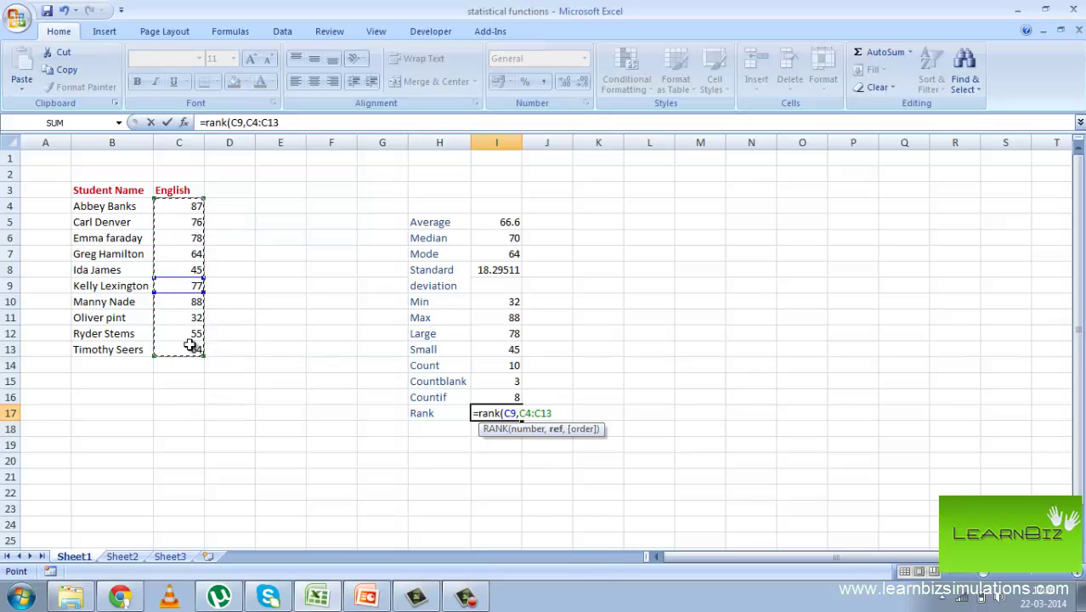
{"action": "type", "text": ","}
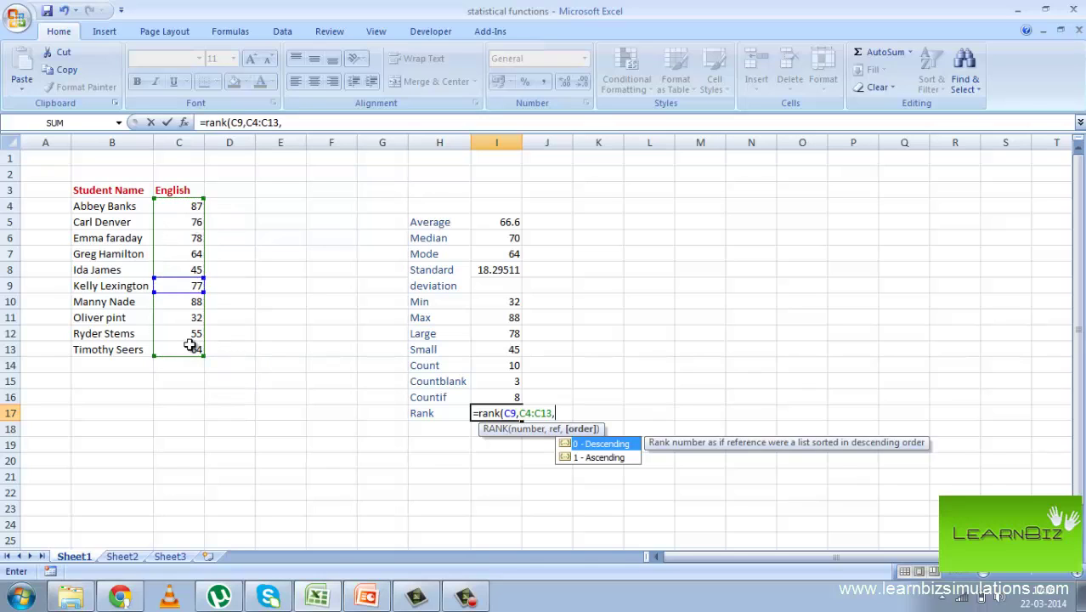
{"action": "type", "text": "0)"}
{"action": "key", "text": "Return"}
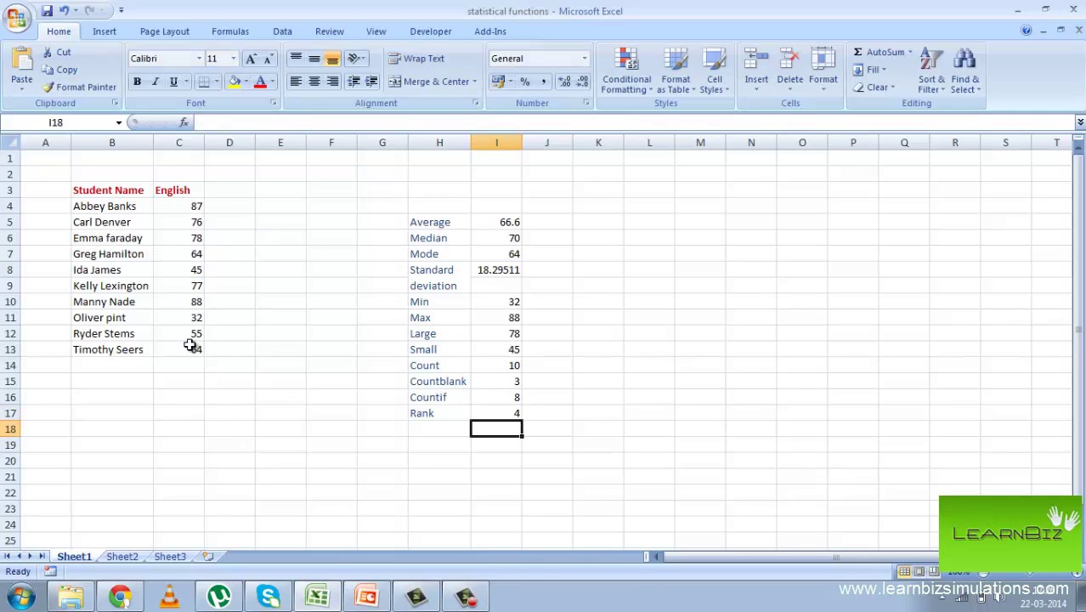
Step: Switch to the PowerPoint presentation
{"action": "left_click", "coordinate": [366, 596]}
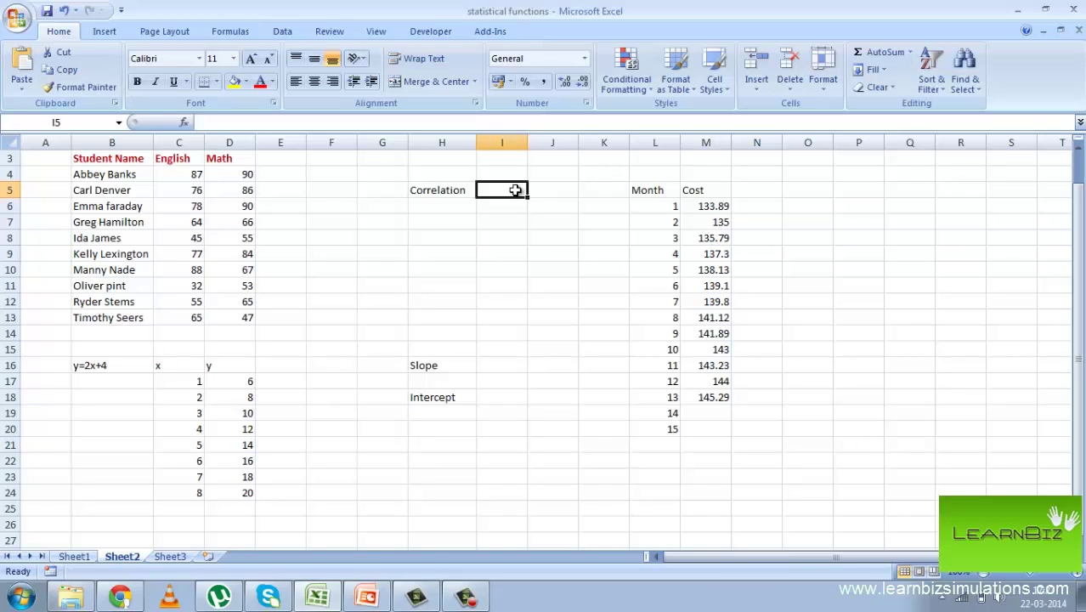
Step: Calculate the correlation between the Math scores D4:D13 and English scores C4:C13 with CORREL in cell I5 of Sheet2
{"action": "type", "text": "=corr"}
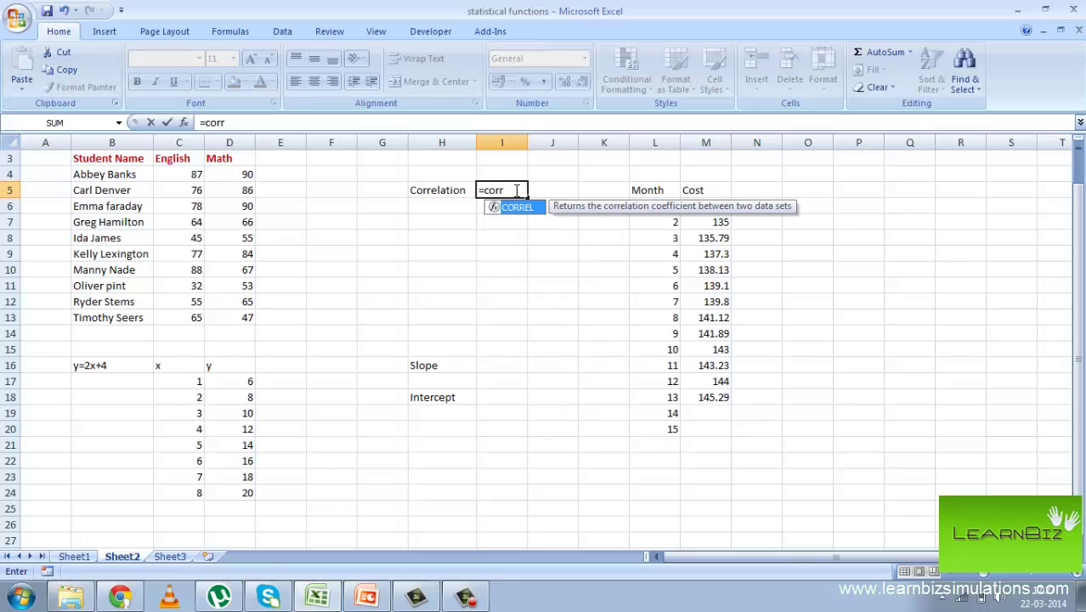
{"action": "double_click", "coordinate": [502, 208]}
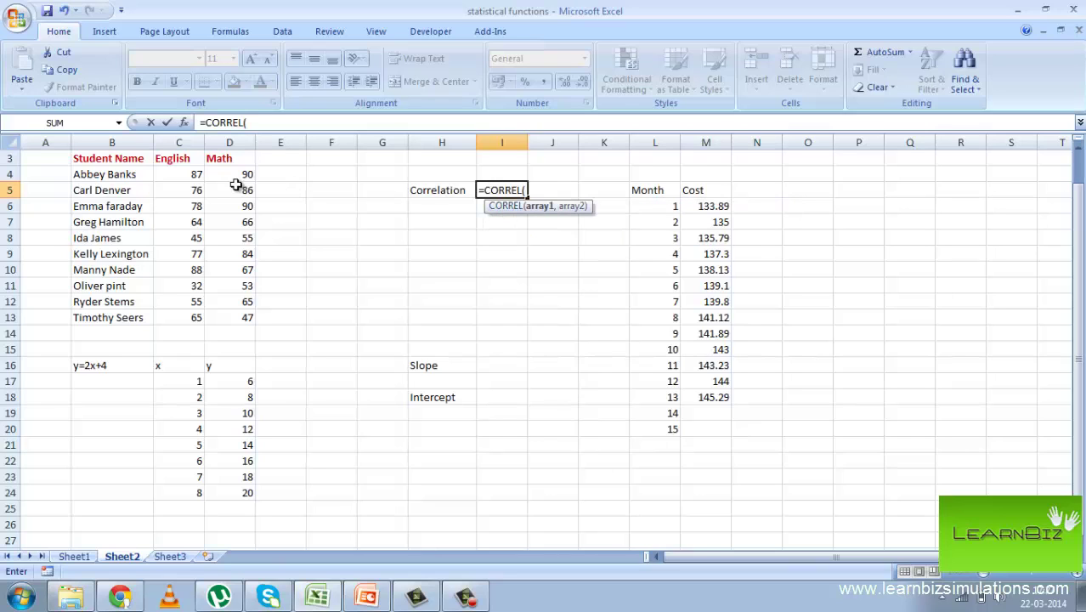
{"action": "left_click_drag", "start_coordinate": [226, 176], "coordinate": [245, 304]}
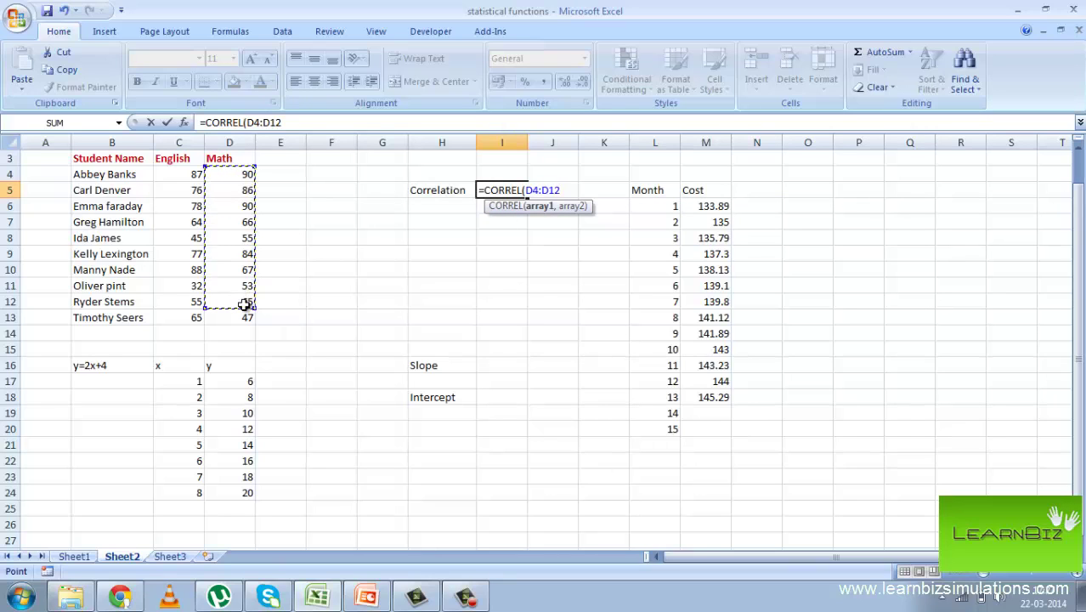
{"action": "left_click_drag", "start_coordinate": [242, 174], "coordinate": [243, 317]}
{"action": "type", "text": ","}
{"action": "left_click_drag", "start_coordinate": [183, 174], "coordinate": [191, 317]}
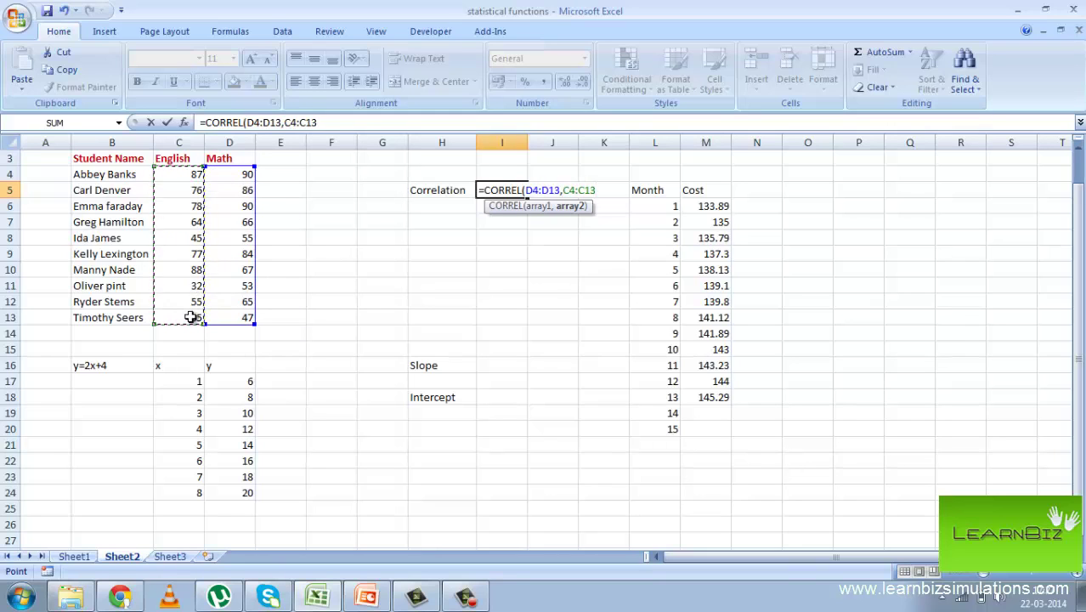
{"action": "type", "text": ")"}
{"action": "key", "text": "Return"}
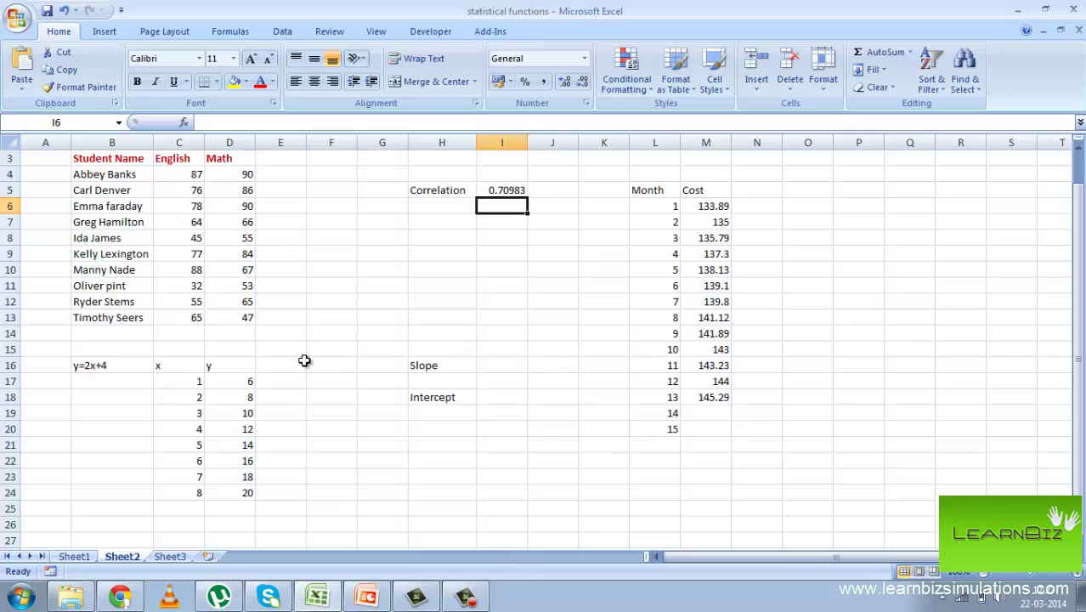
Step: Calculate the slope of the line in cell I16 with SLOPE, using y values D17:D24 and x values C17:C24
{"action": "left_click", "coordinate": [497, 363]}
{"action": "type", "text": "="}
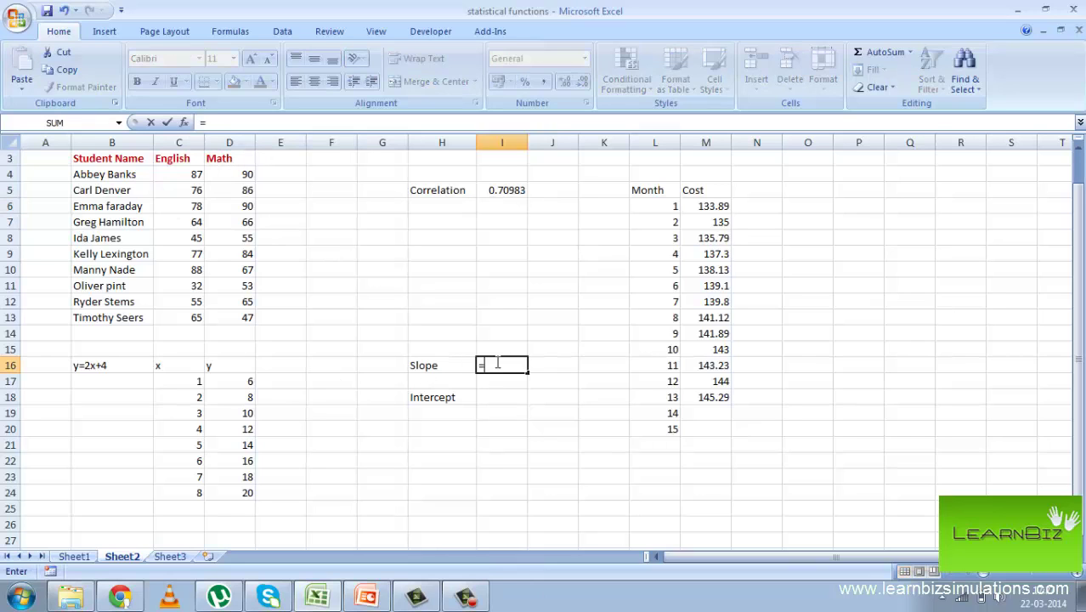
{"action": "type", "text": "slope("}
{"action": "left_click", "coordinate": [236, 380]}
{"action": "left_click_drag", "start_coordinate": [235, 424], "coordinate": [245, 491]}
{"action": "type", "text": ","}
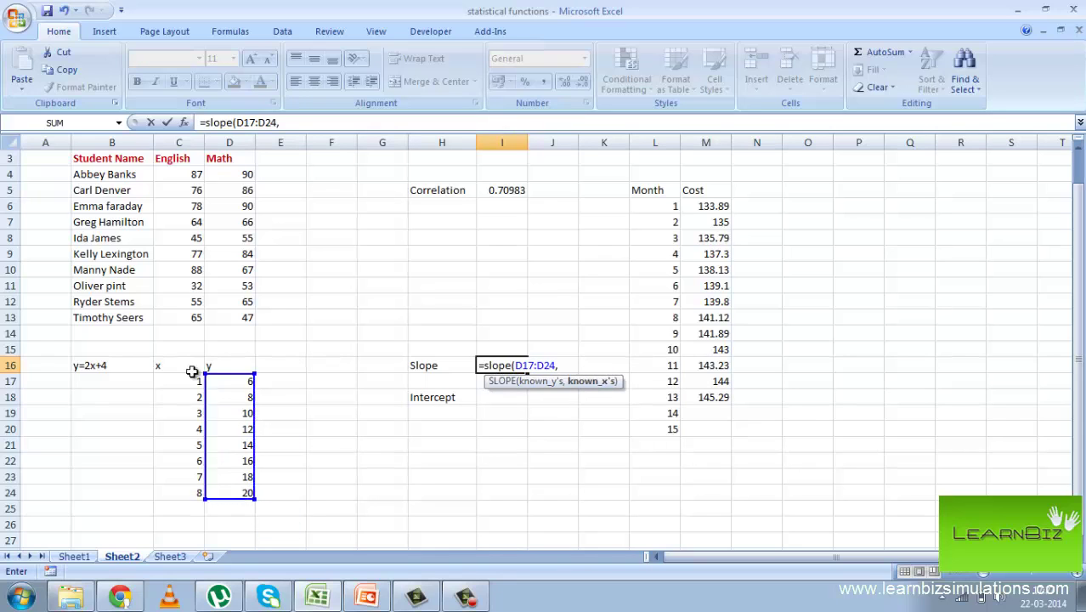
{"action": "left_click_drag", "start_coordinate": [183, 380], "coordinate": [185, 493]}
{"action": "type", "text": ")"}
{"action": "key", "text": "Return"}
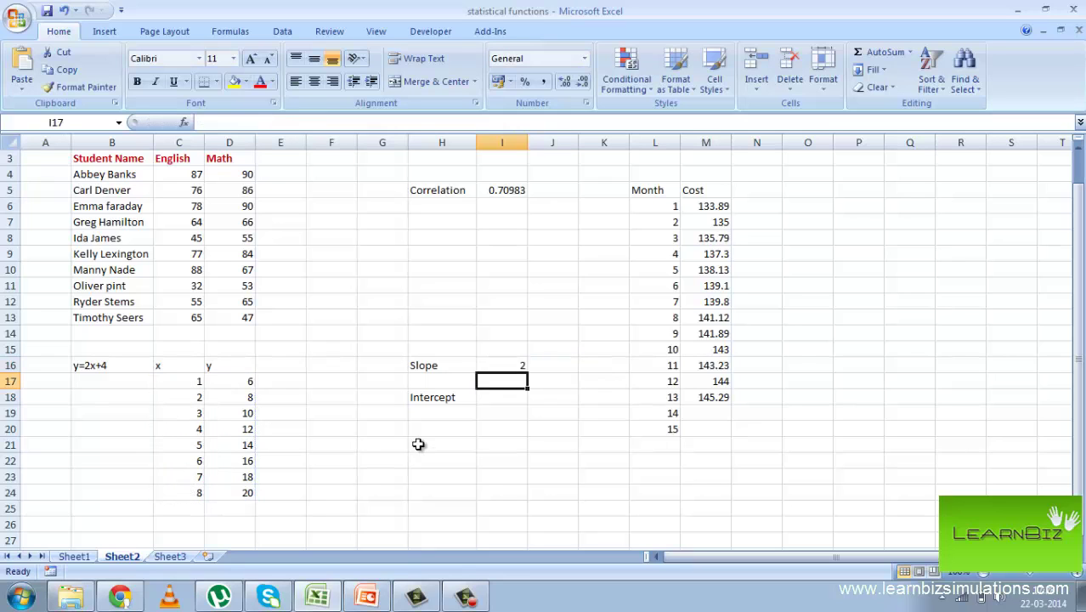
Step: Calculate the line's intercept in cell I18 with INTERCEPT, using y values D17:D24 and x values C17:C24
{"action": "left_click", "coordinate": [504, 399]}
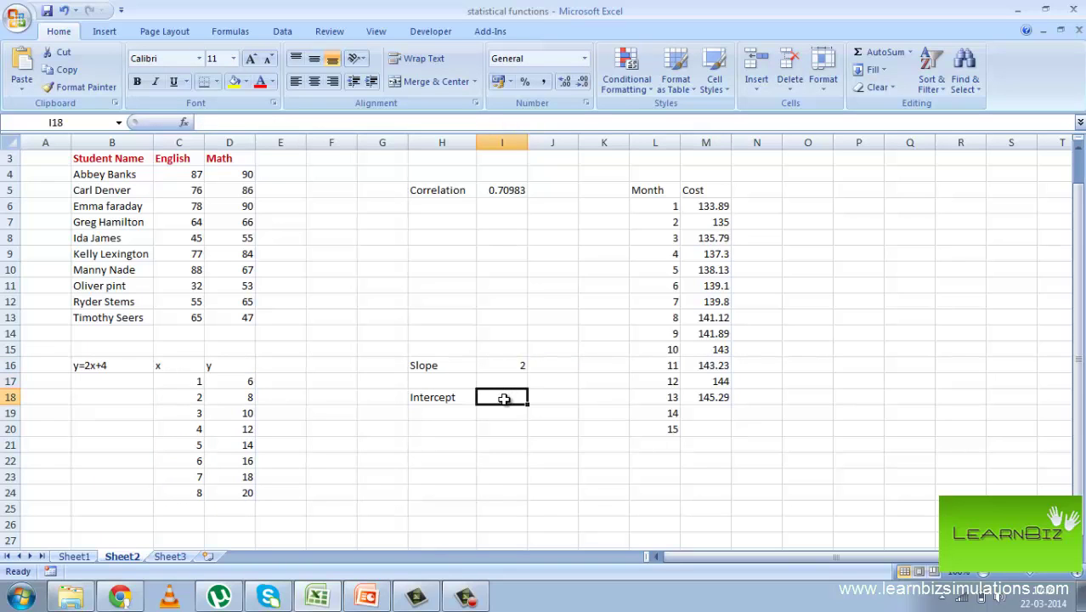
{"action": "type", "text": "=in"}
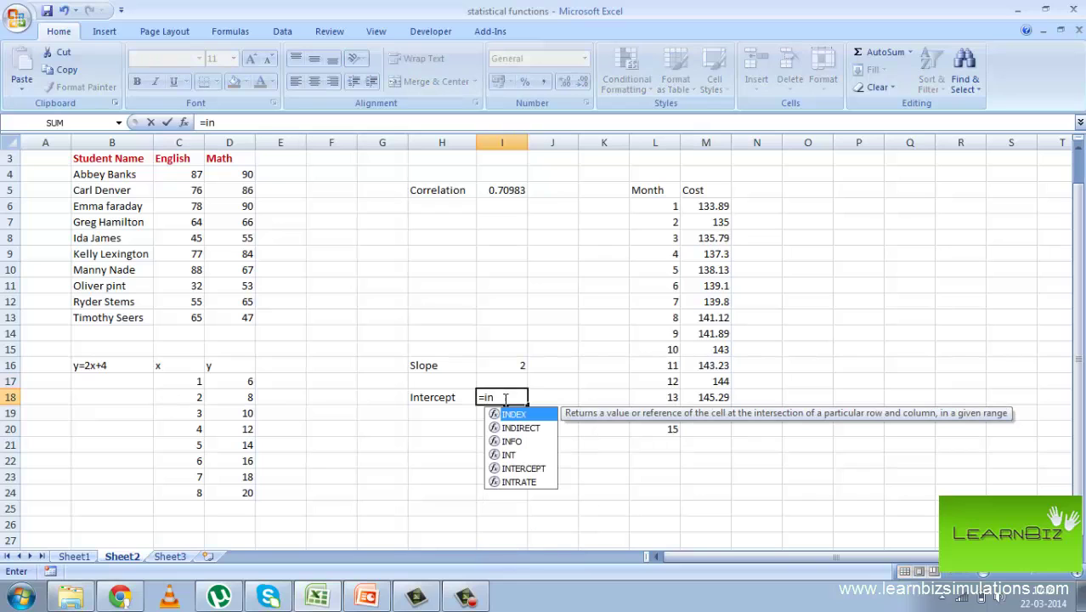
{"action": "double_click", "coordinate": [544, 468]}
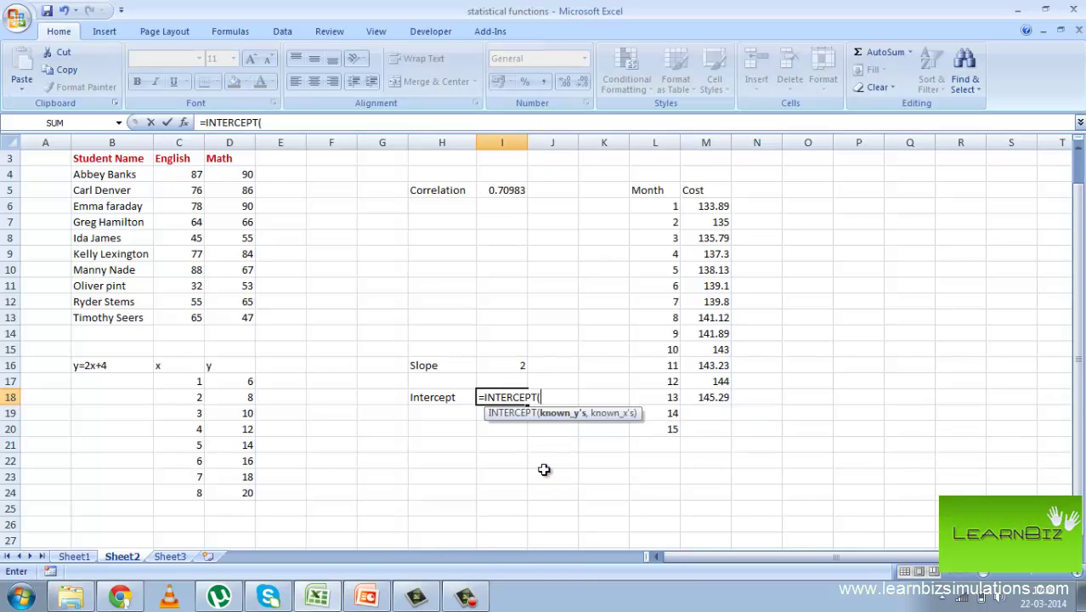
{"action": "left_click_drag", "start_coordinate": [246, 384], "coordinate": [244, 492]}
{"action": "type", "text": ","}
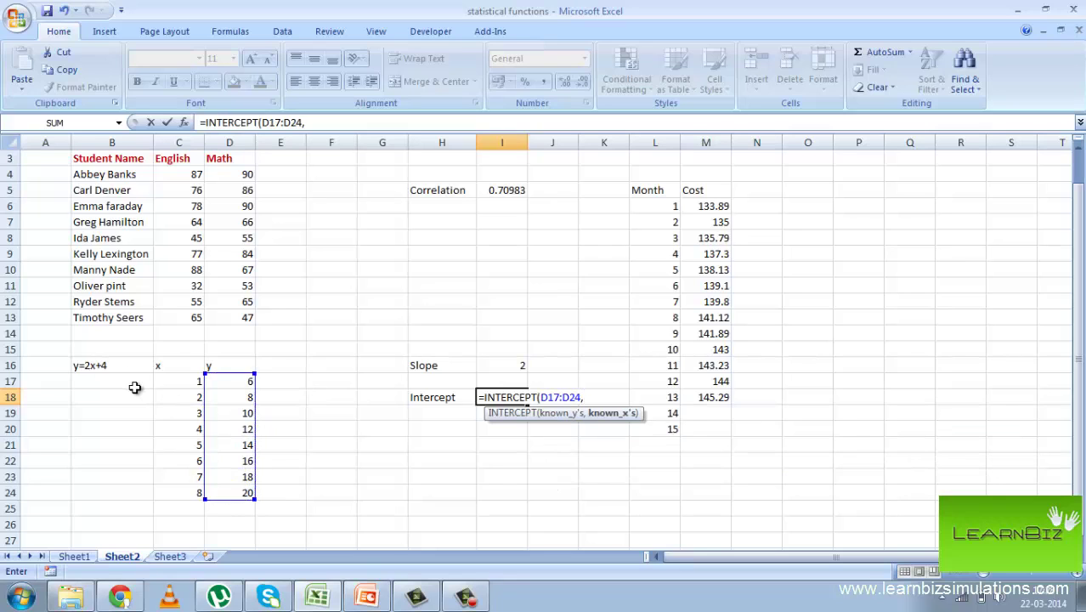
{"action": "left_click_drag", "start_coordinate": [160, 380], "coordinate": [178, 496]}
{"action": "type", "text": ")"}
{"action": "key", "text": "Return"}
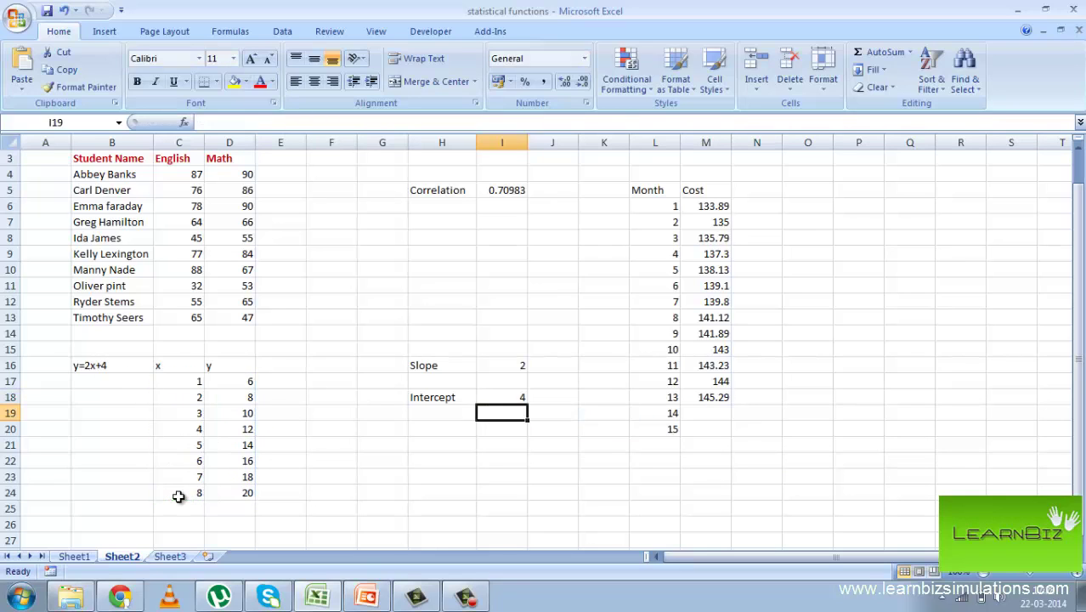
{"action": "left_click", "coordinate": [557, 491]}
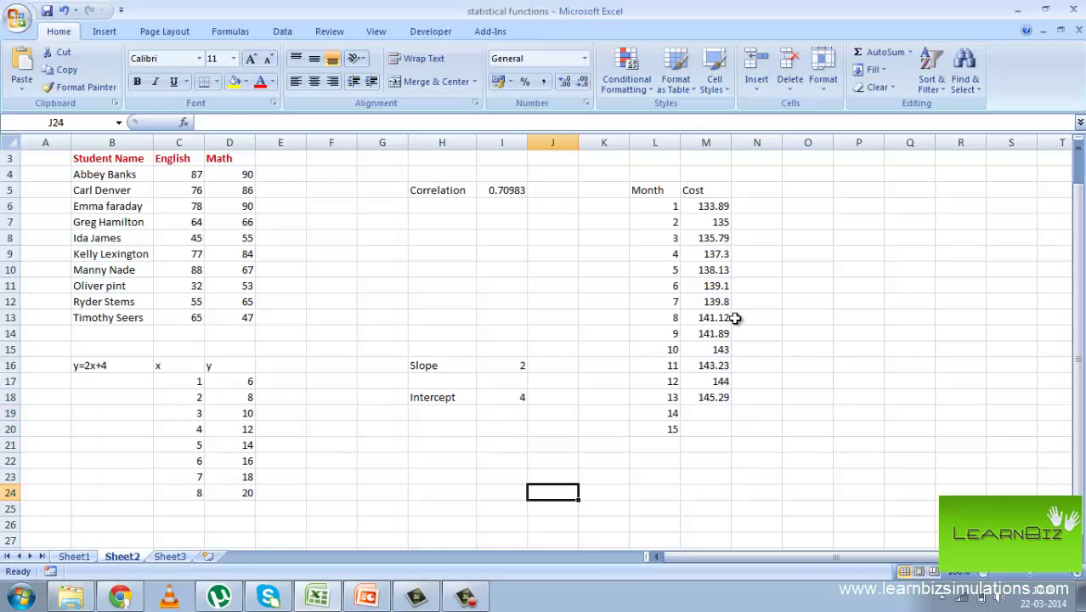
Step: Forecast the month 14 cost in M19 with TREND, using known costs M6:M18, months L6:L18, new month L19 and constant "true"
{"action": "left_click", "coordinate": [722, 413]}
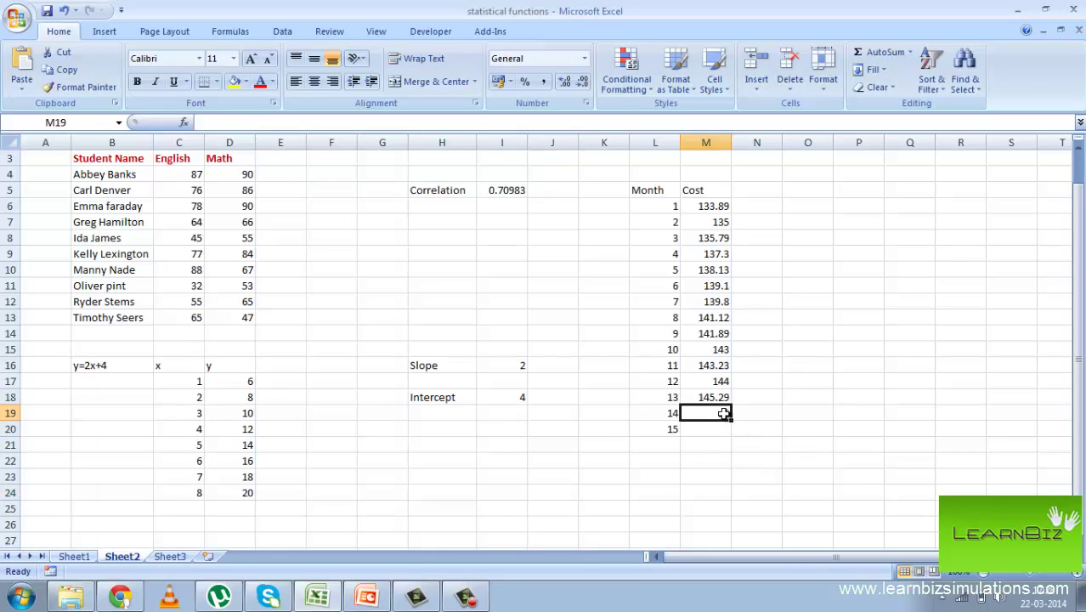
{"action": "type", "text": "=trend"}
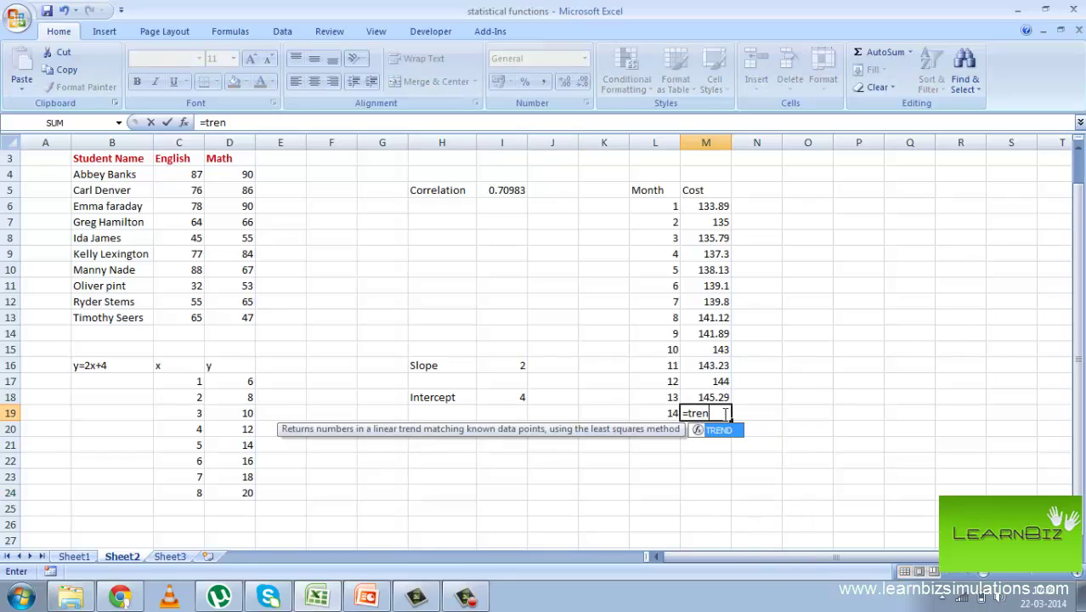
{"action": "double_click", "coordinate": [723, 429]}
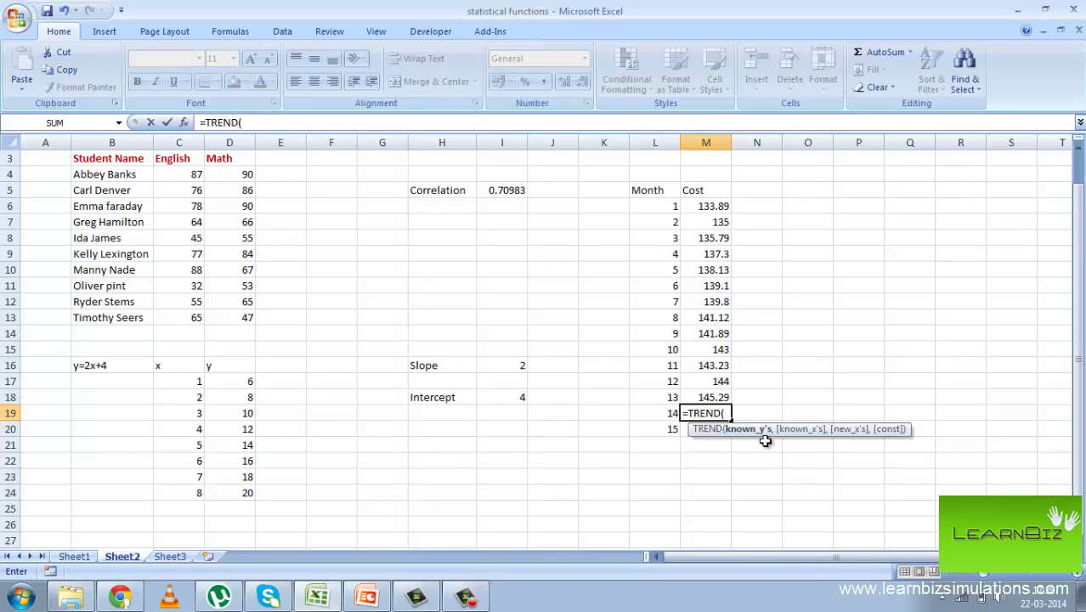
{"action": "left_click_drag", "start_coordinate": [710, 207], "coordinate": [719, 396]}
{"action": "type", "text": ","}
{"action": "left_click", "coordinate": [668, 206]}
{"action": "left_click_drag", "start_coordinate": [668, 206], "coordinate": [667, 398]}
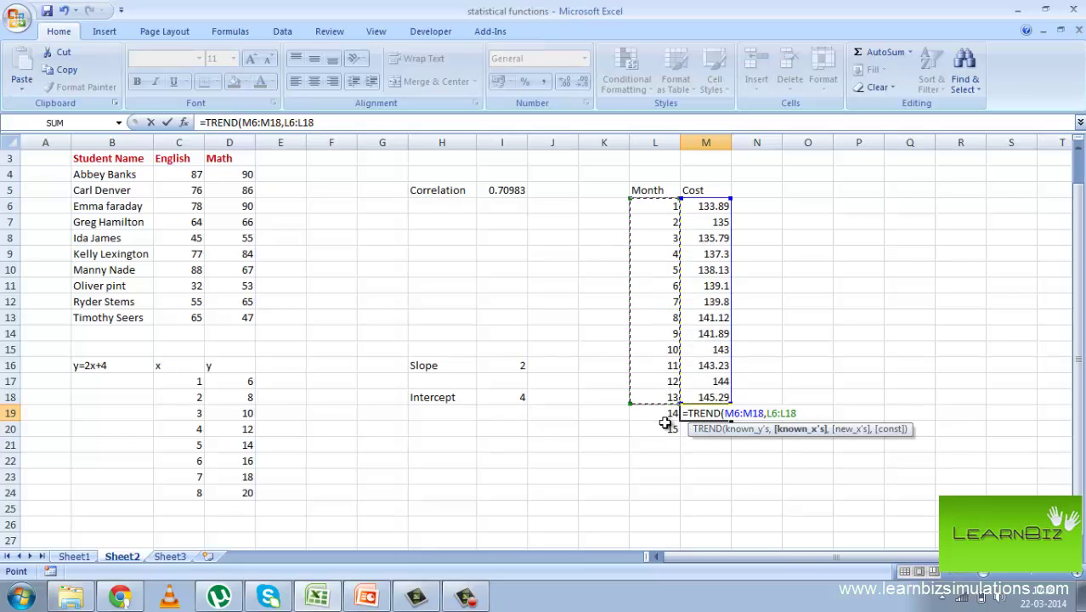
{"action": "type", "text": ","}
{"action": "left_click", "coordinate": [663, 413]}
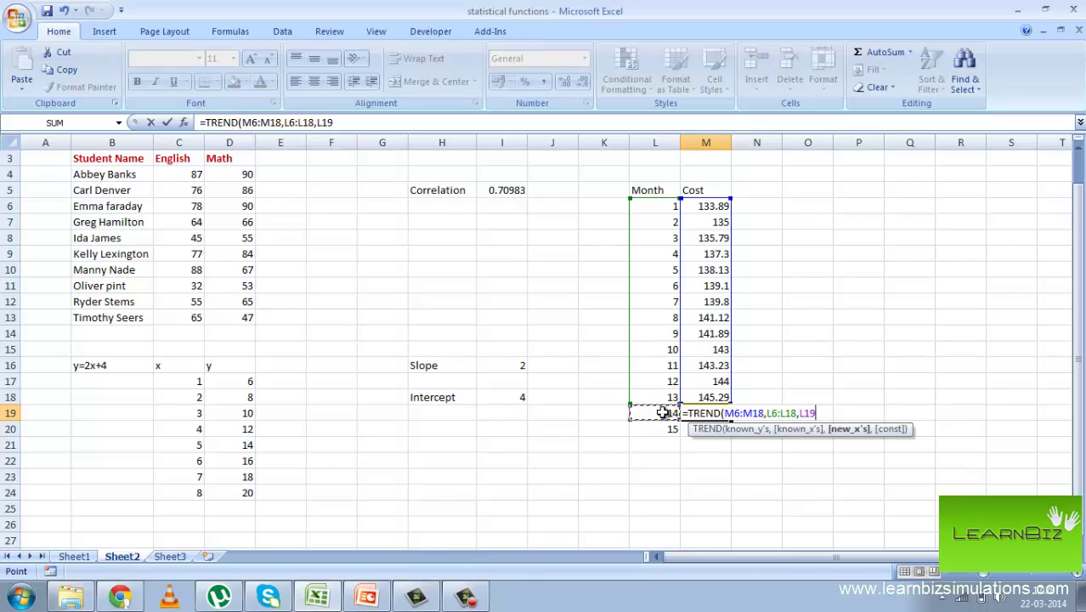
{"action": "type", "text": ",\"true"}
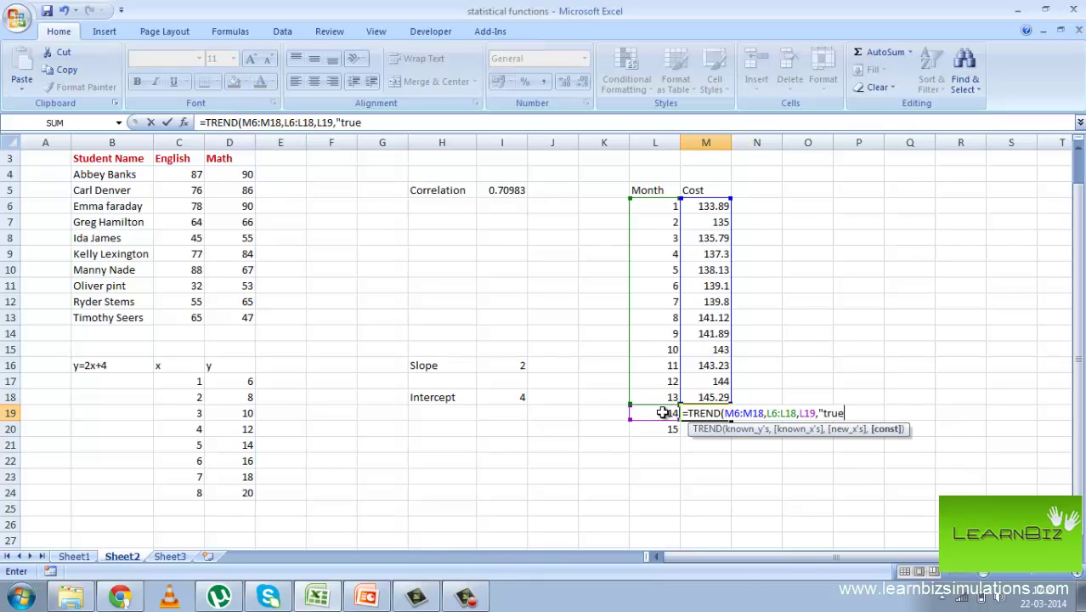
{"action": "type", "text": "\")"}
{"action": "key", "text": "Return"}
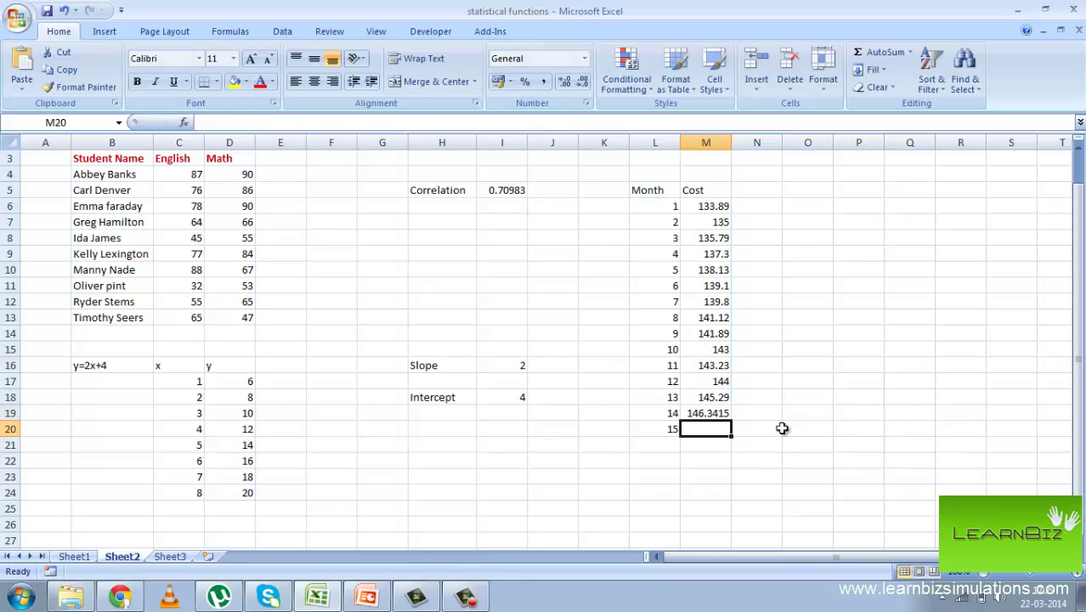
Step: Copy the TREND formula from M19 down to M20 to forecast the month 15 cost
{"action": "left_click", "coordinate": [718, 411]}
{"action": "left_click_drag", "start_coordinate": [733, 420], "coordinate": [732, 433]}
{"action": "left_click", "coordinate": [762, 430]}
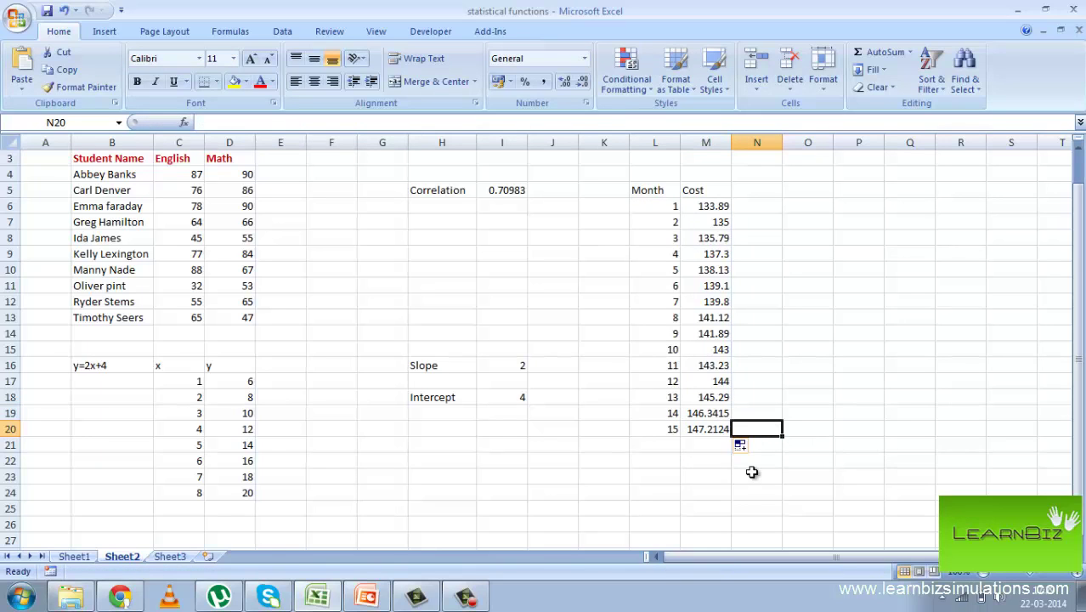